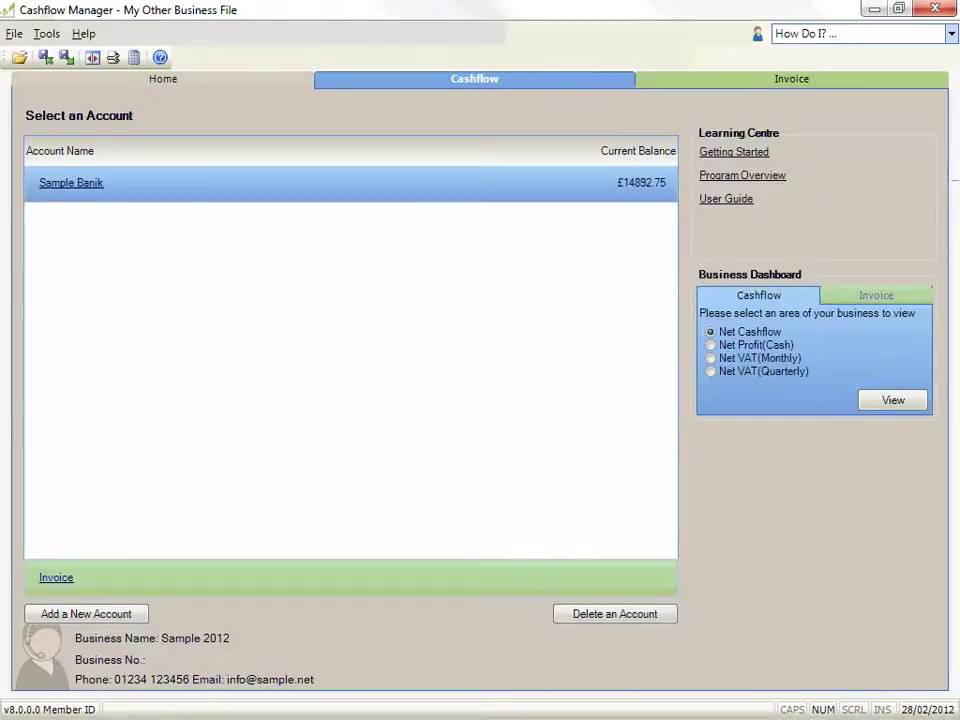
Switch to the Invoice module to bring up its first-time setup wizard
{"action": "left_click", "coordinate": [681, 82]}
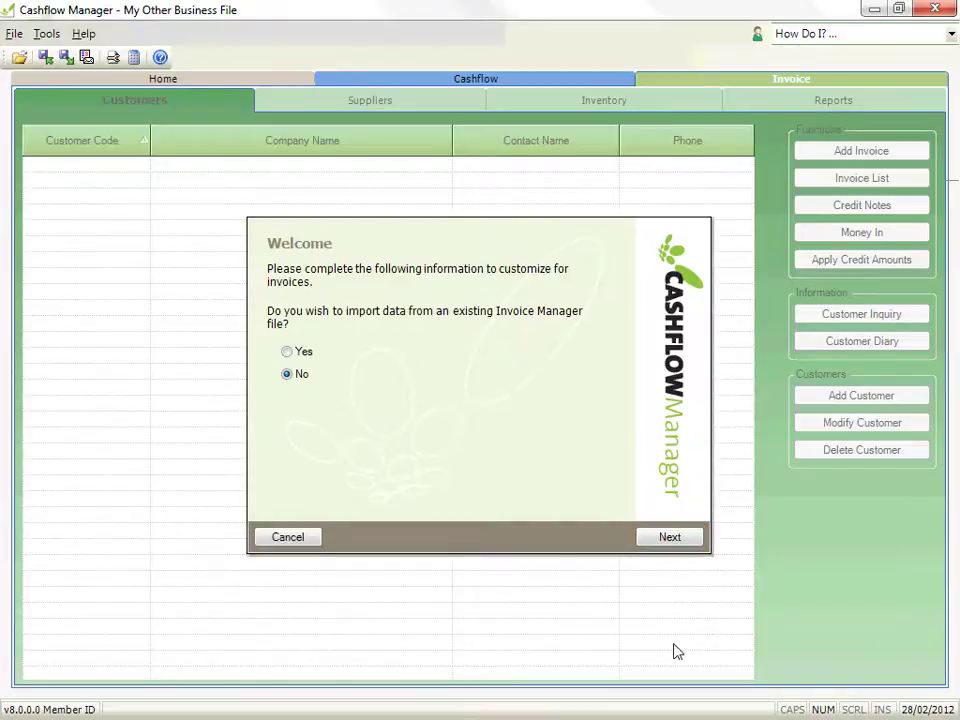
Keep 'No' for importing from Invoice Manager and continue to Business Details
{"action": "left_click", "coordinate": [649, 537]}
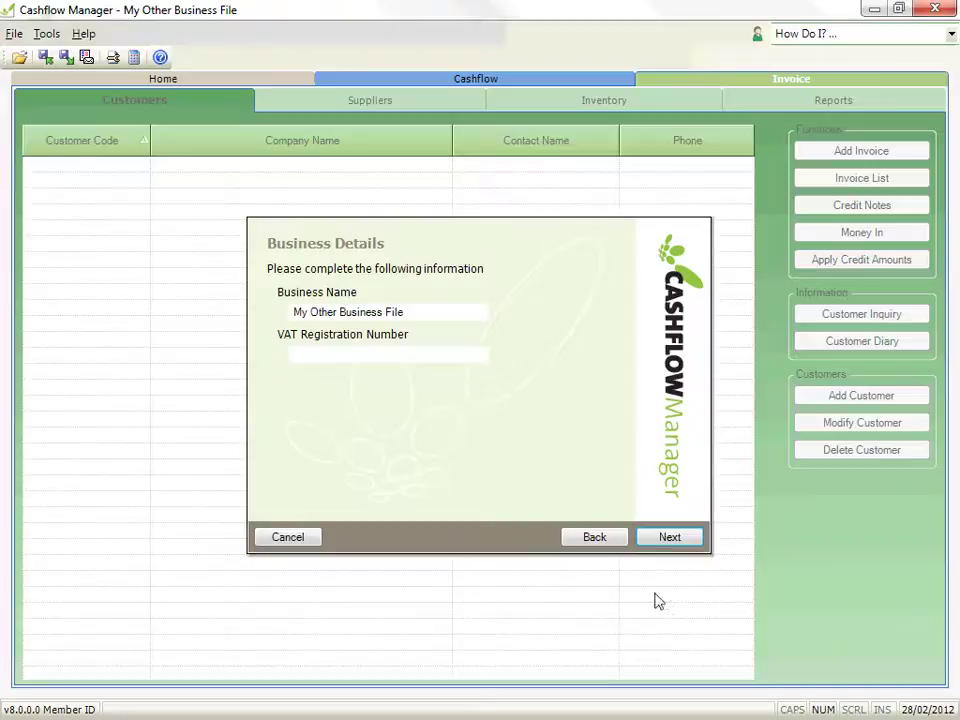
Enter the business street address as 10 High St, Townville
{"action": "left_click", "coordinate": [654, 539]}
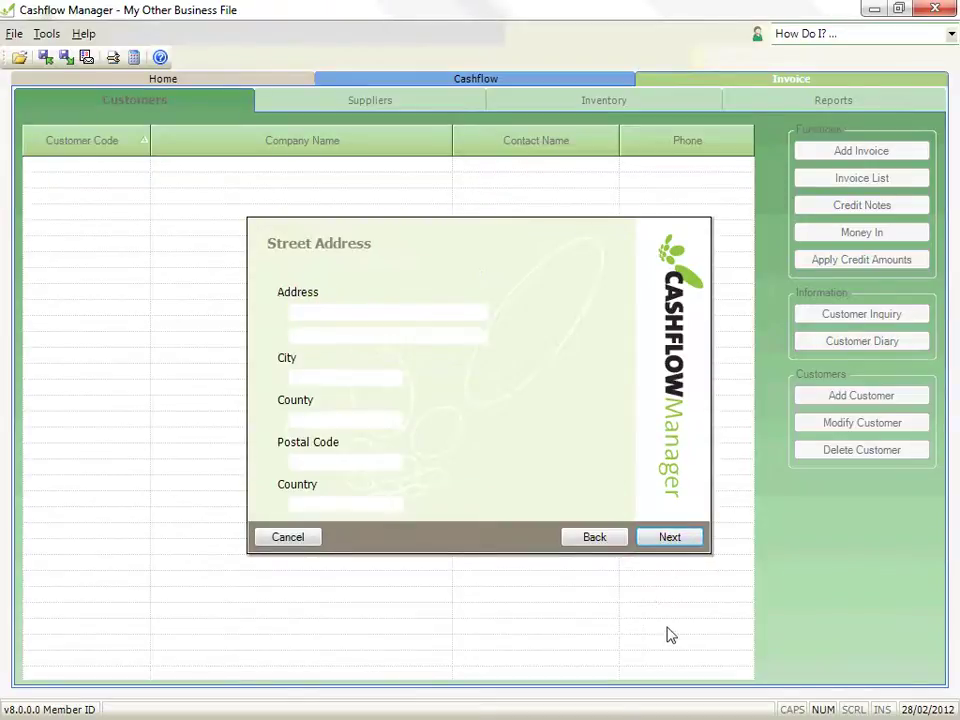
{"action": "left_click", "coordinate": [405, 315]}
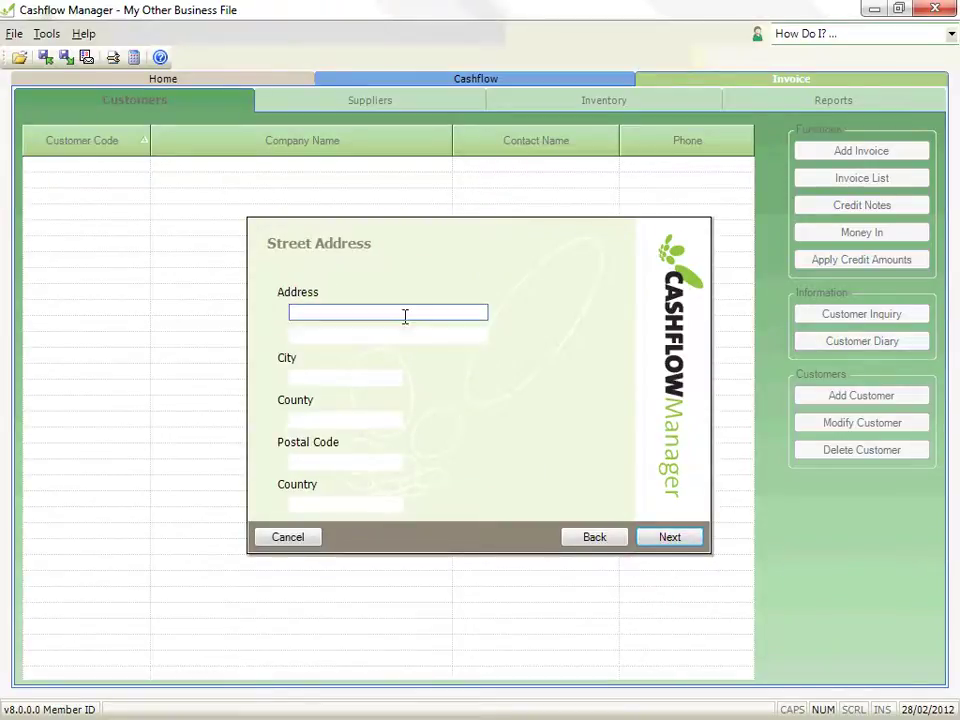
{"action": "type", "text": "10 m"}
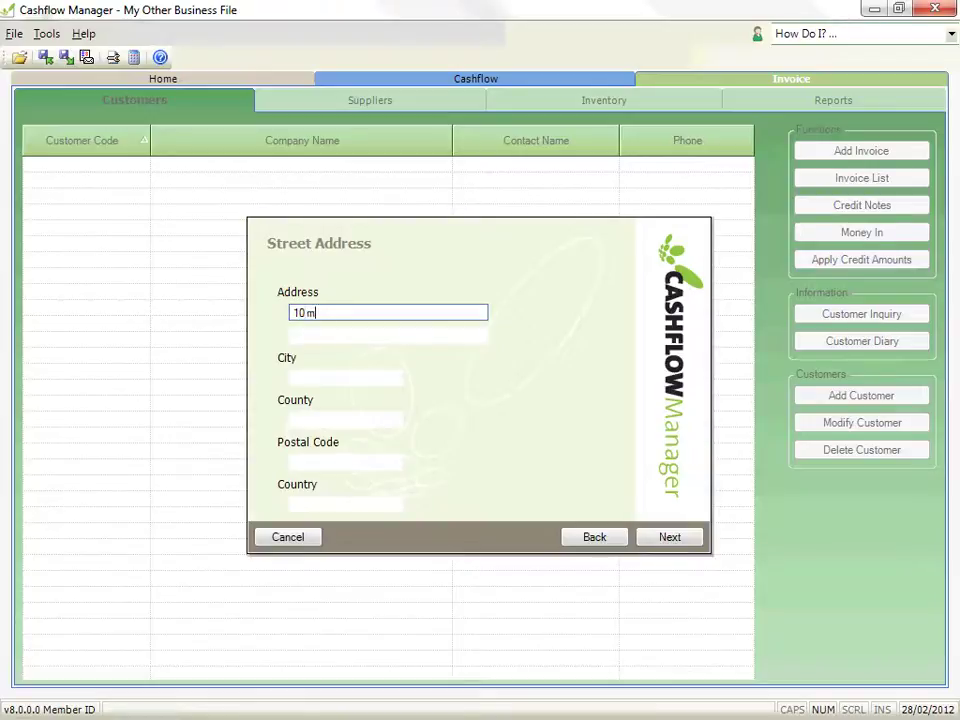
{"action": "key", "text": "BackSpace"}
{"action": "type", "text": "High St"}
{"action": "key", "text": "Tab"}
{"action": "key", "text": "Tab"}
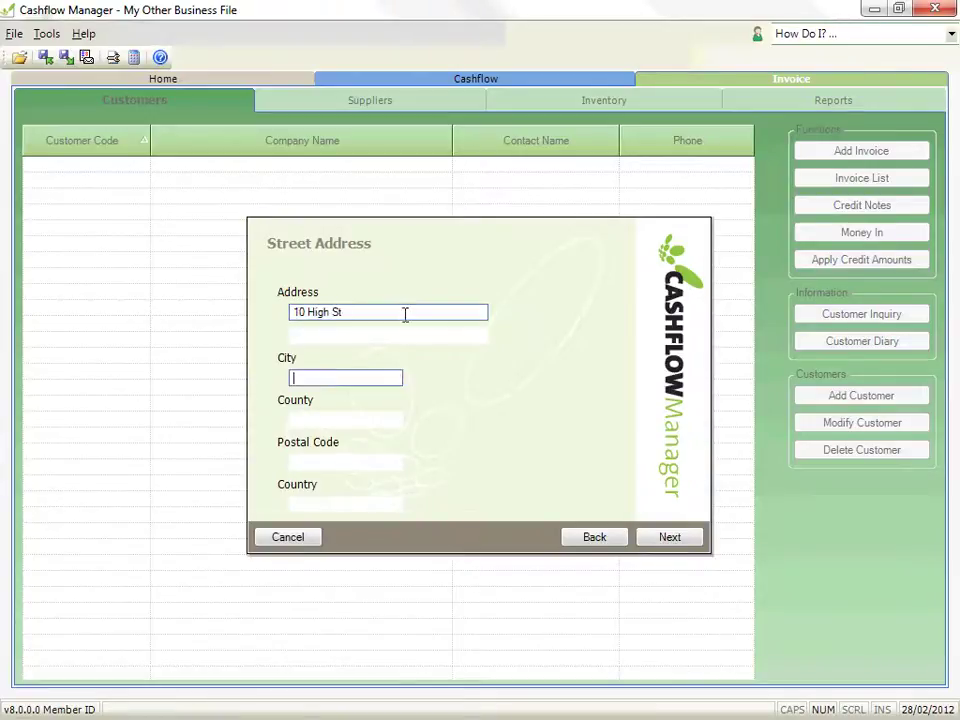
{"action": "type", "text": "Townville"}
Reuse the street address as postal address and finish setup with VAT Exclusive pricing
{"action": "left_click", "coordinate": [658, 538]}
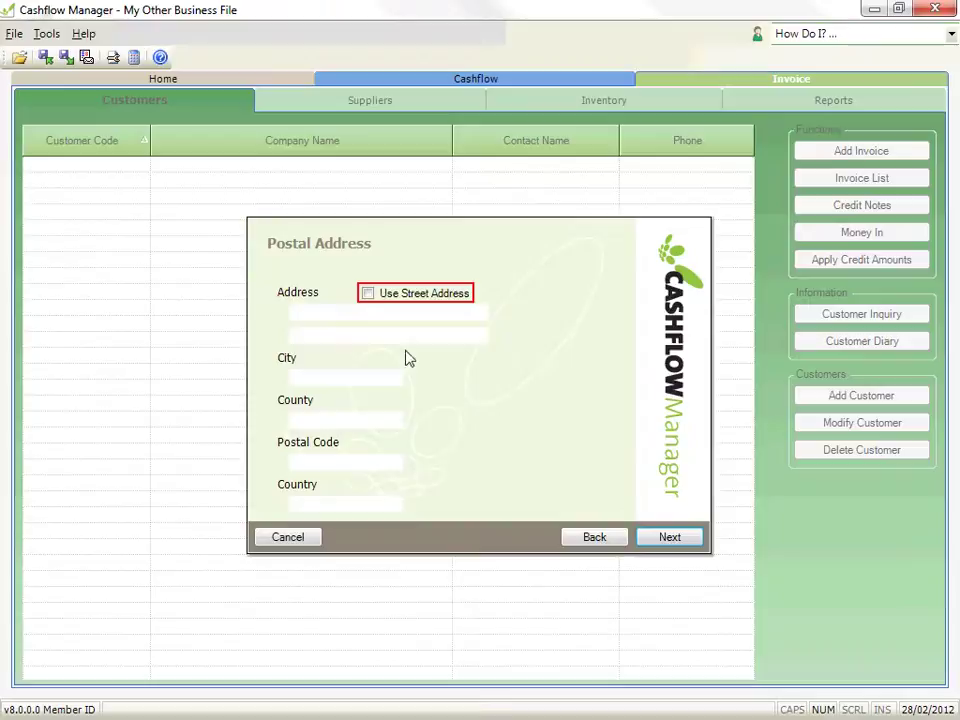
{"action": "left_click", "coordinate": [368, 294]}
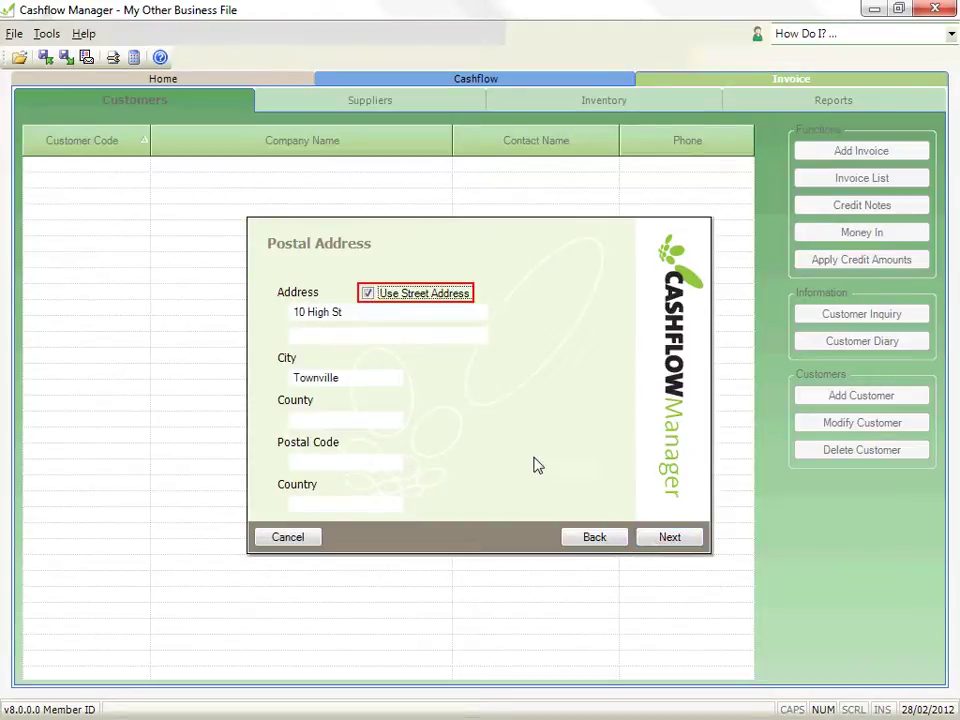
{"action": "left_click", "coordinate": [665, 538]}
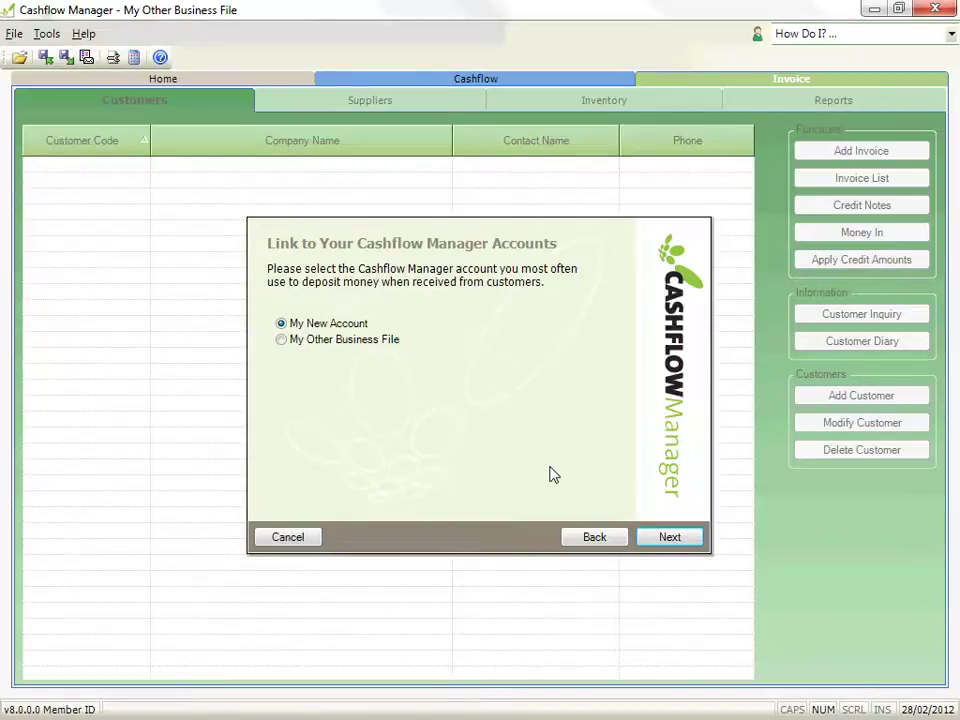
{"action": "left_click", "coordinate": [648, 539]}
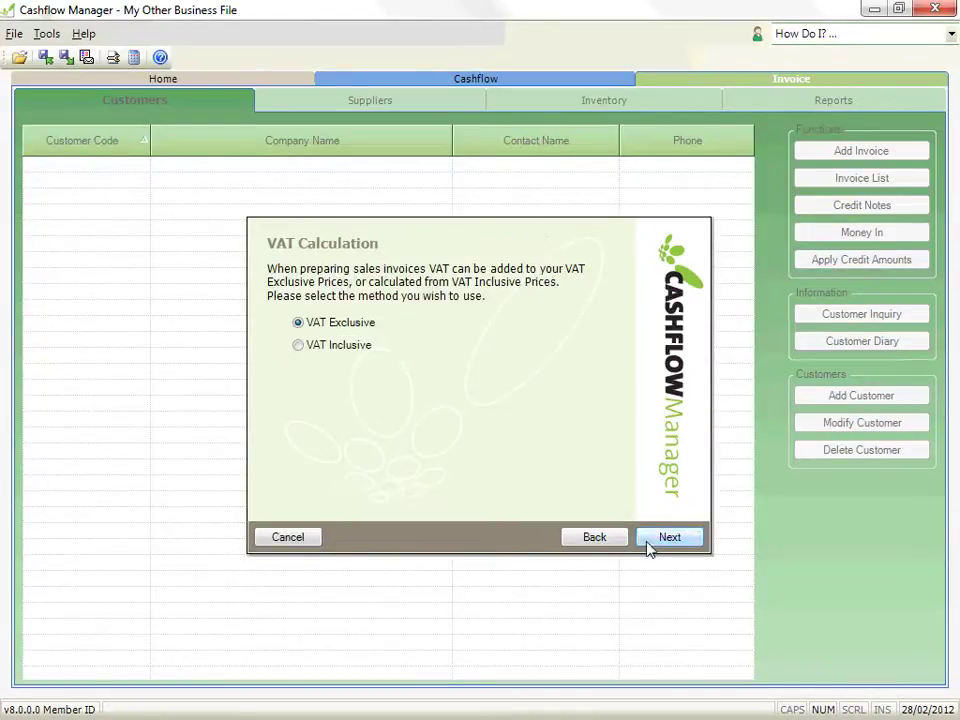
{"action": "left_click", "coordinate": [648, 541]}
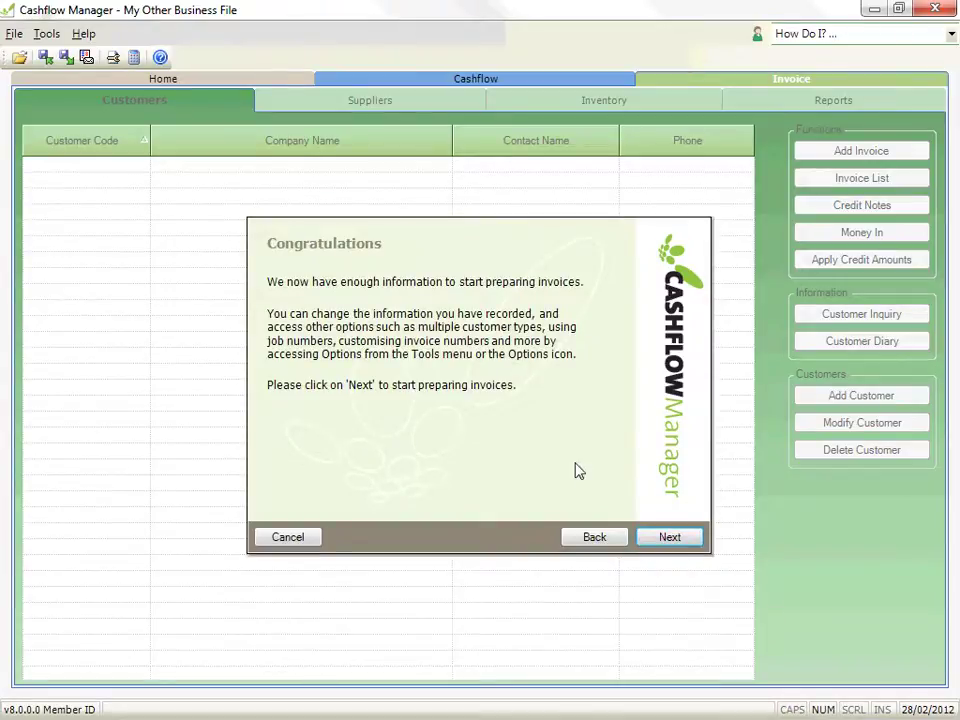
{"action": "left_click", "coordinate": [649, 539]}
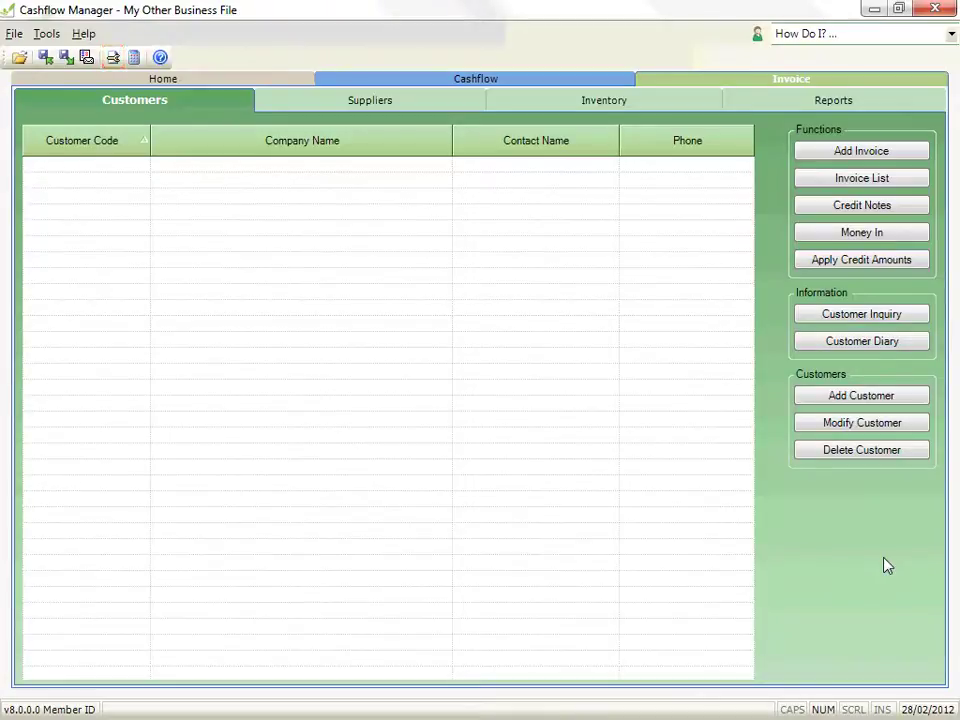
In Advanced Preferences, change the Customer label to Client, leaving Use Transfers off
{"action": "left_click", "coordinate": [115, 62]}
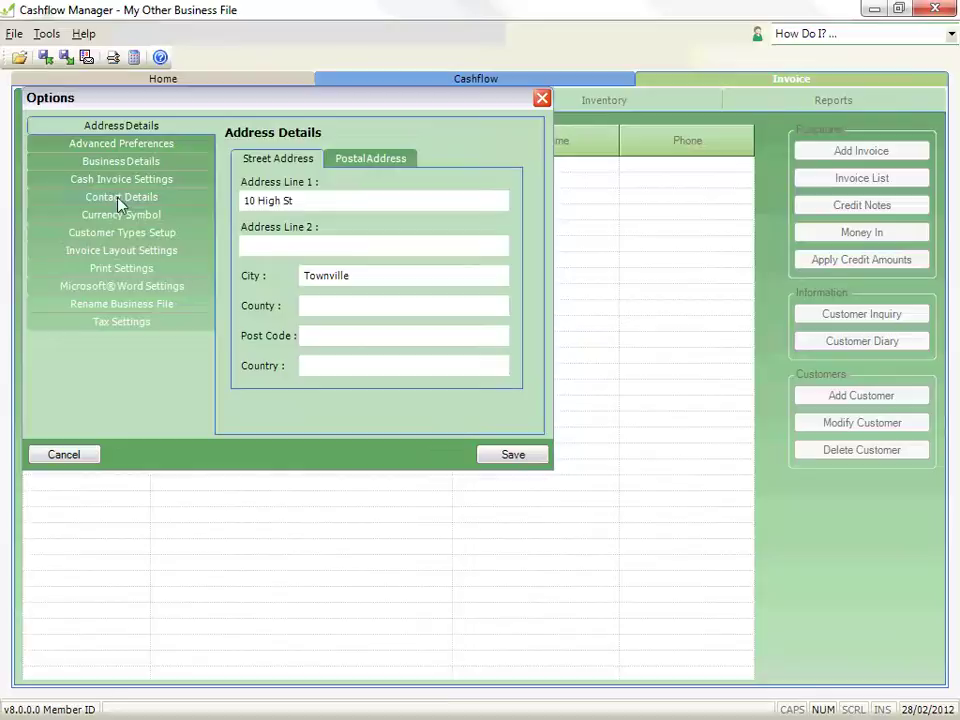
{"action": "left_click", "coordinate": [60, 145]}
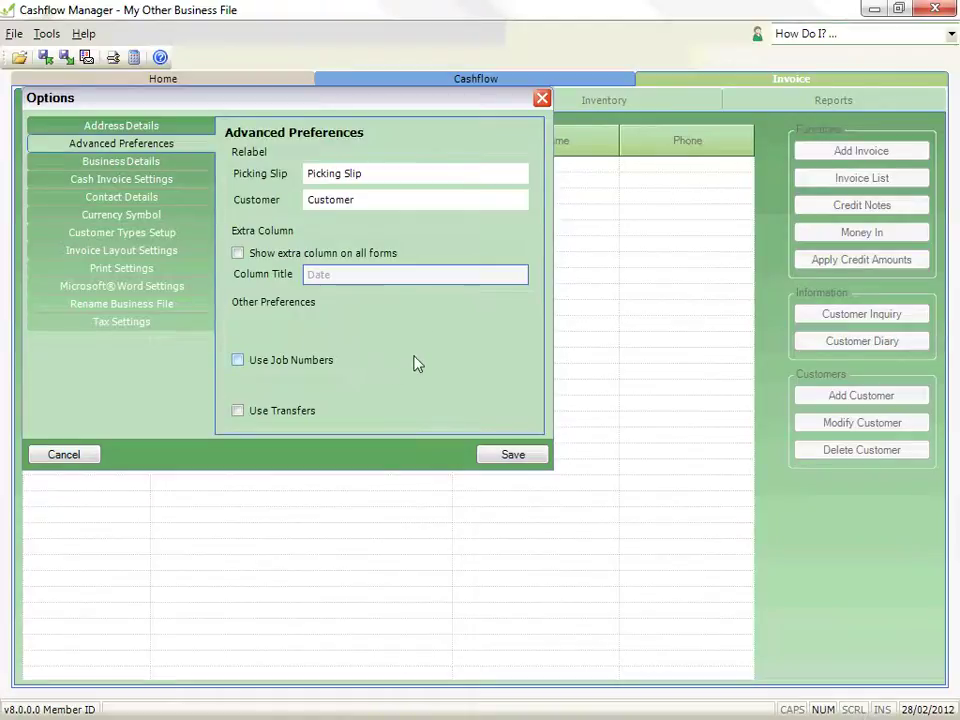
{"action": "left_click", "coordinate": [423, 201]}
{"action": "key", "text": "BackSpace"}
{"action": "key", "text": "BackSpace"}
{"action": "key", "text": "BackSpace"}
{"action": "key", "text": "BackSpace"}
{"action": "key", "text": "BackSpace"}
{"action": "key", "text": "BackSpace"}
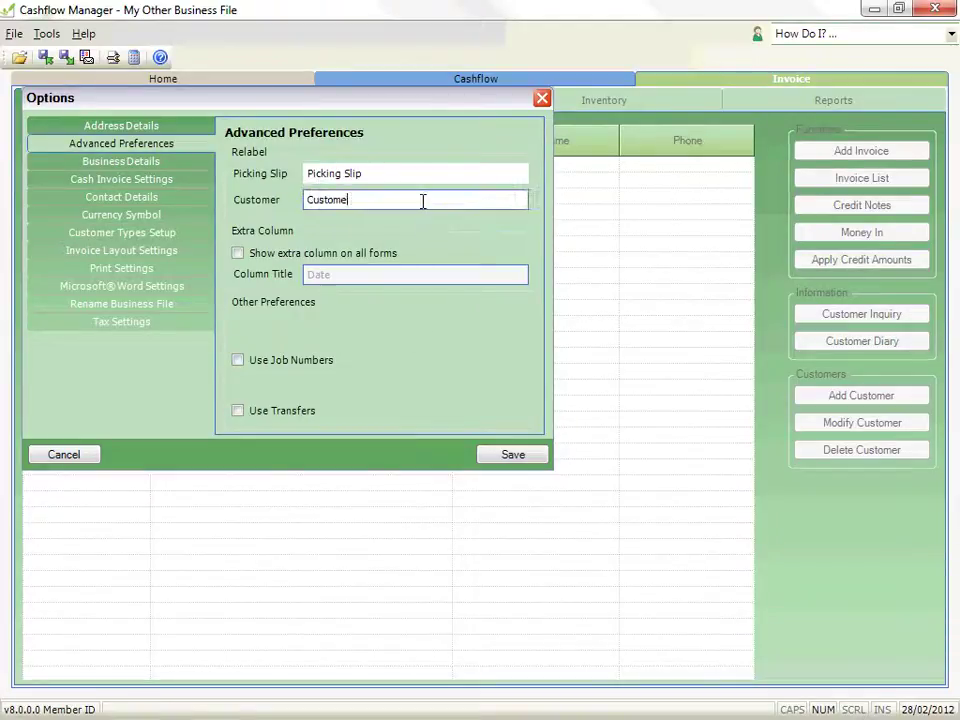
{"action": "key", "text": "BackSpace"}
{"action": "type", "text": "lient"}
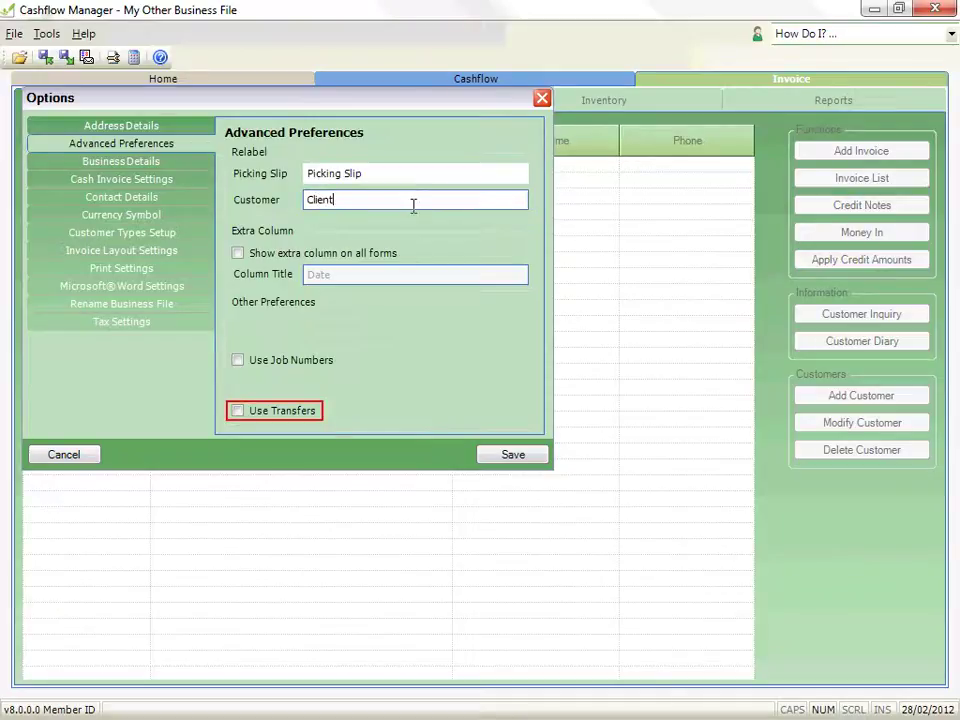
{"action": "left_click", "coordinate": [269, 413]}
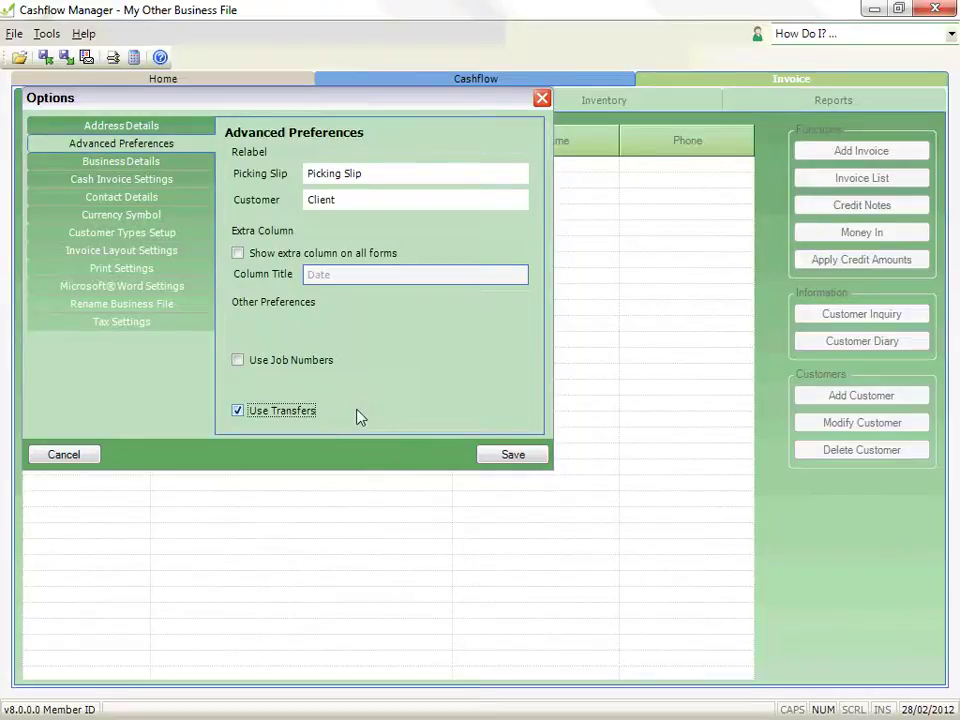
{"action": "left_click", "coordinate": [303, 411]}
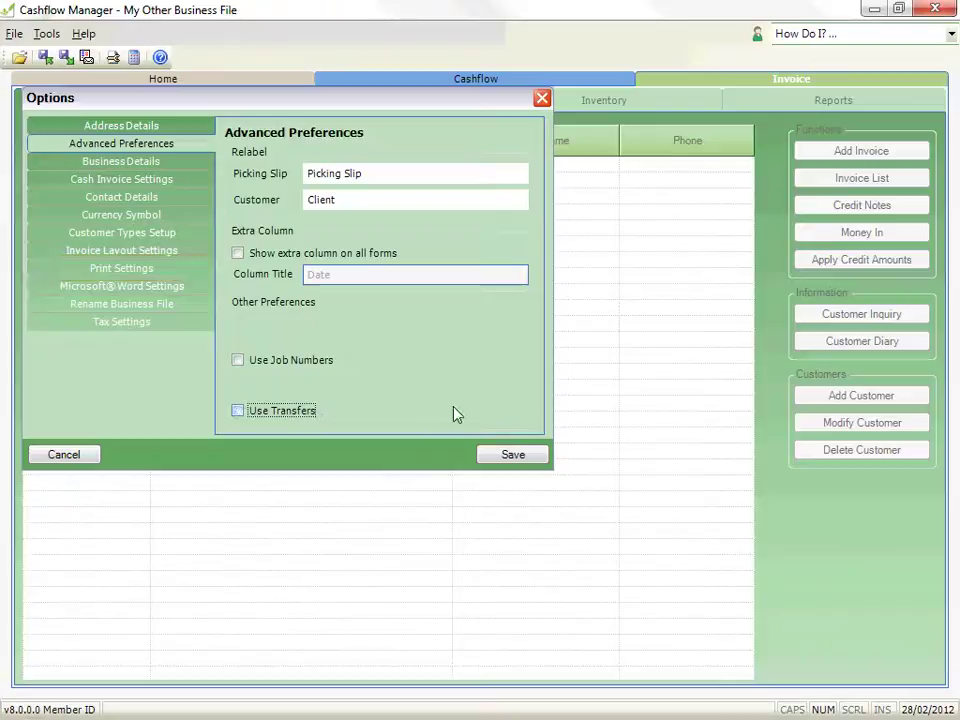
In Print Settings, keep Print My Company Details instead of Pre-Printed Letterhead
{"action": "left_click", "coordinate": [176, 270]}
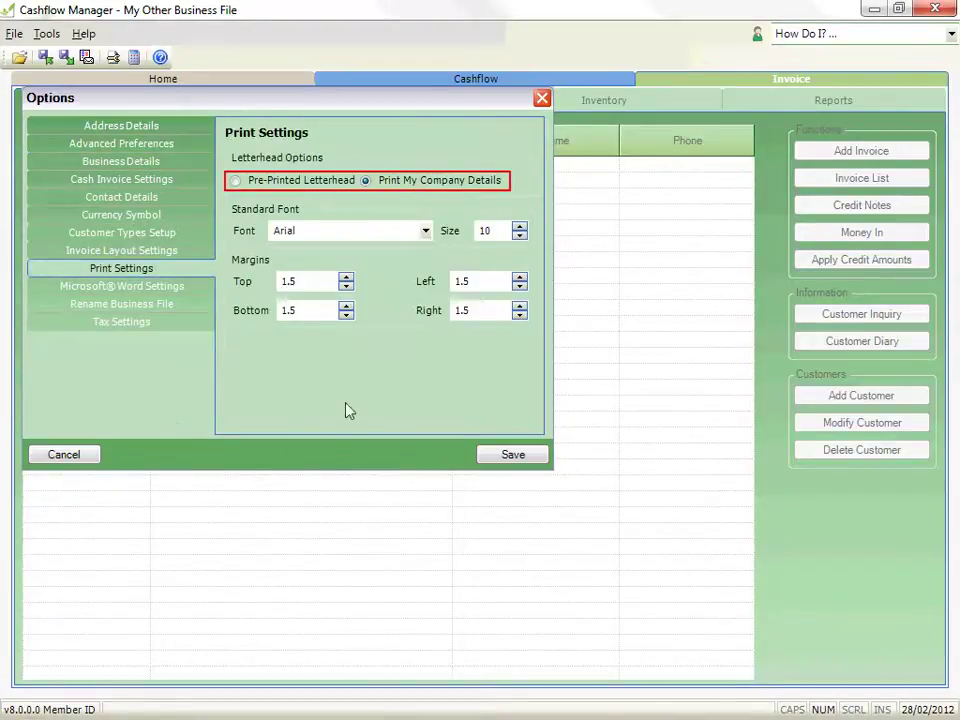
{"action": "left_click", "coordinate": [303, 182]}
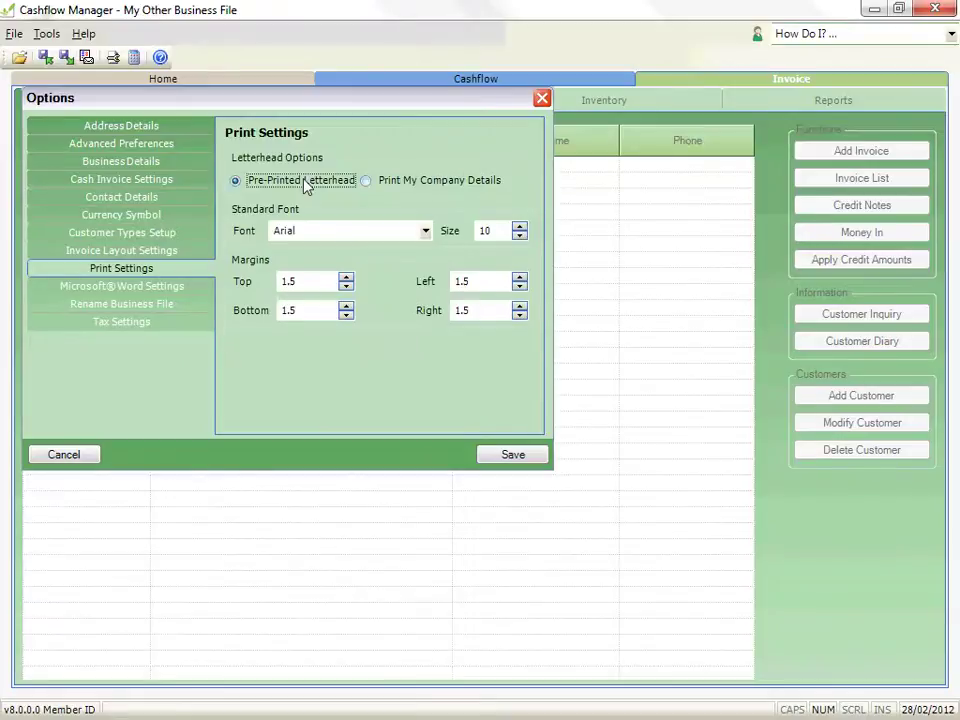
{"action": "left_click", "coordinate": [472, 184]}
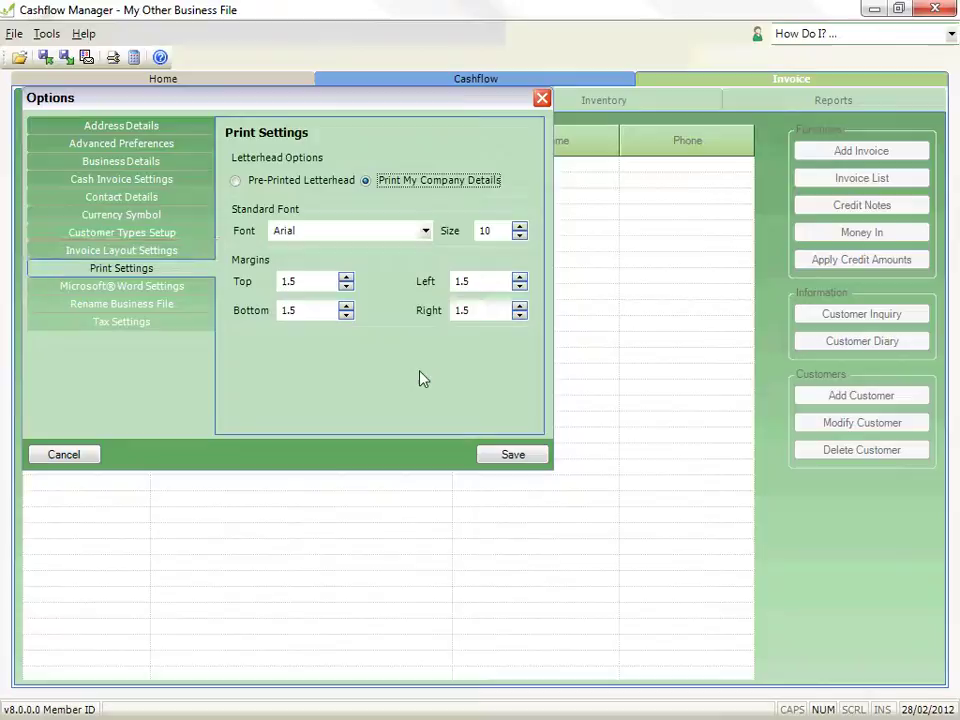
Leave the default invoice layout and remittance advice unchanged, then save the options
{"action": "left_click", "coordinate": [200, 253]}
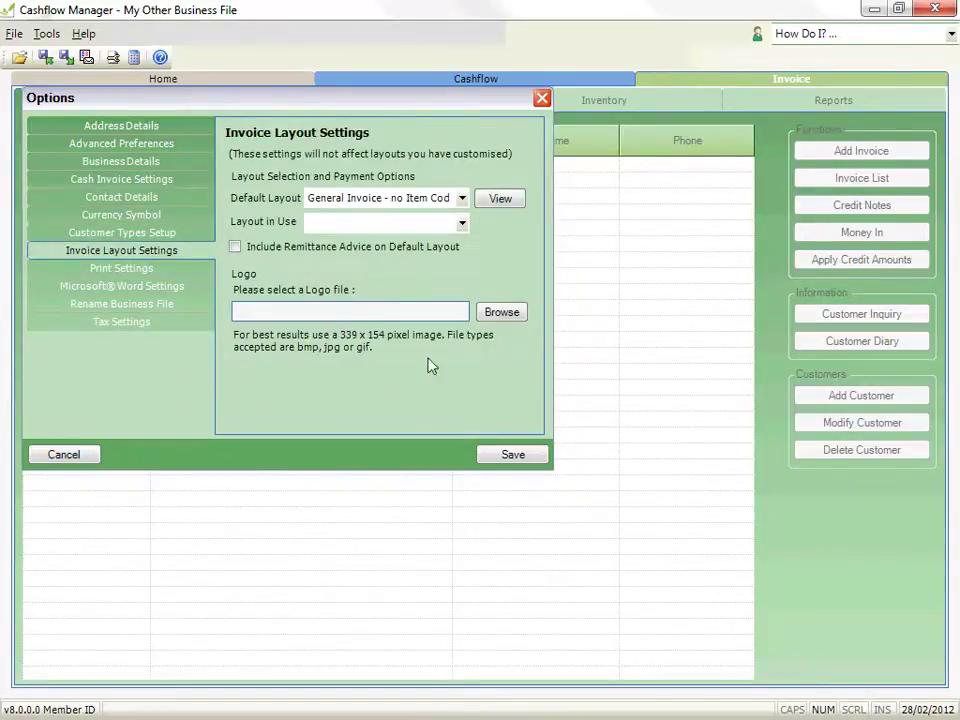
{"action": "left_click", "coordinate": [464, 199]}
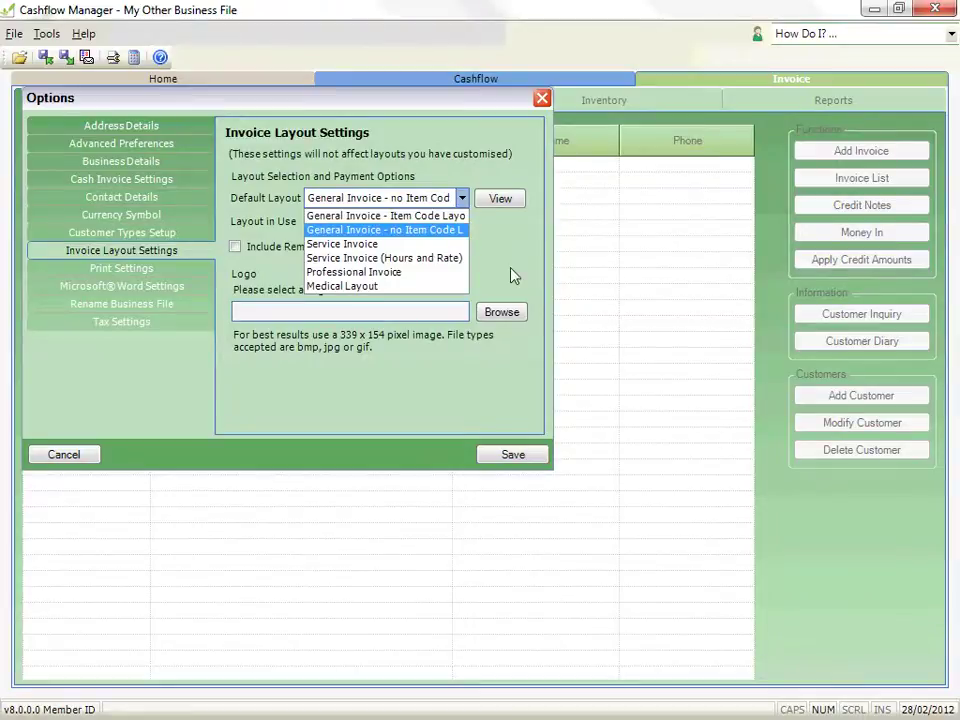
{"action": "left_click", "coordinate": [510, 272]}
{"action": "left_click", "coordinate": [236, 248]}
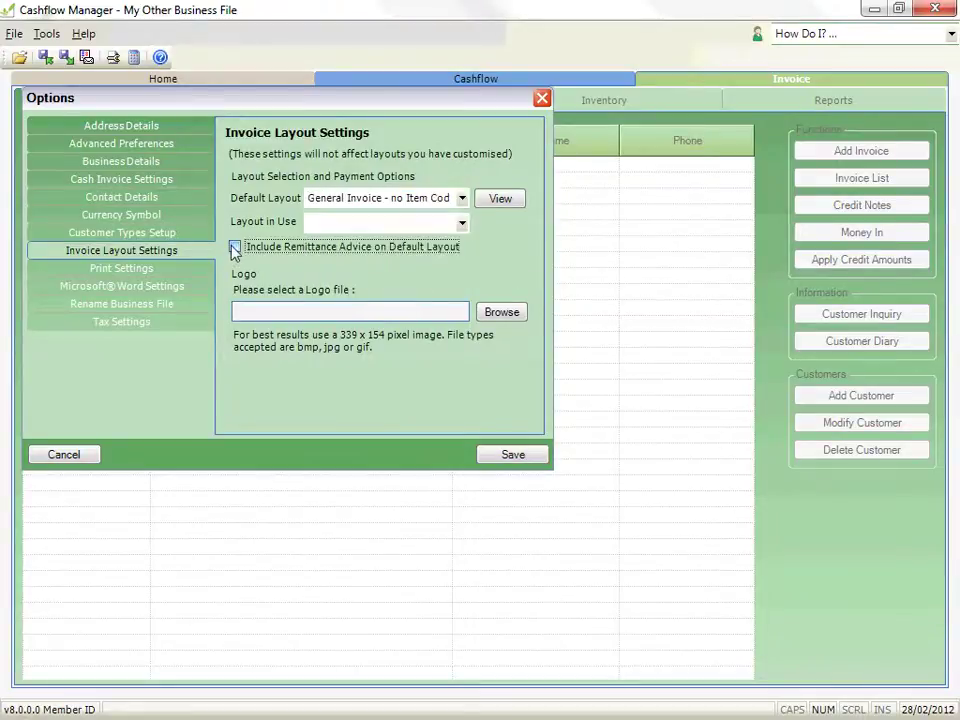
{"action": "left_click", "coordinate": [237, 249]}
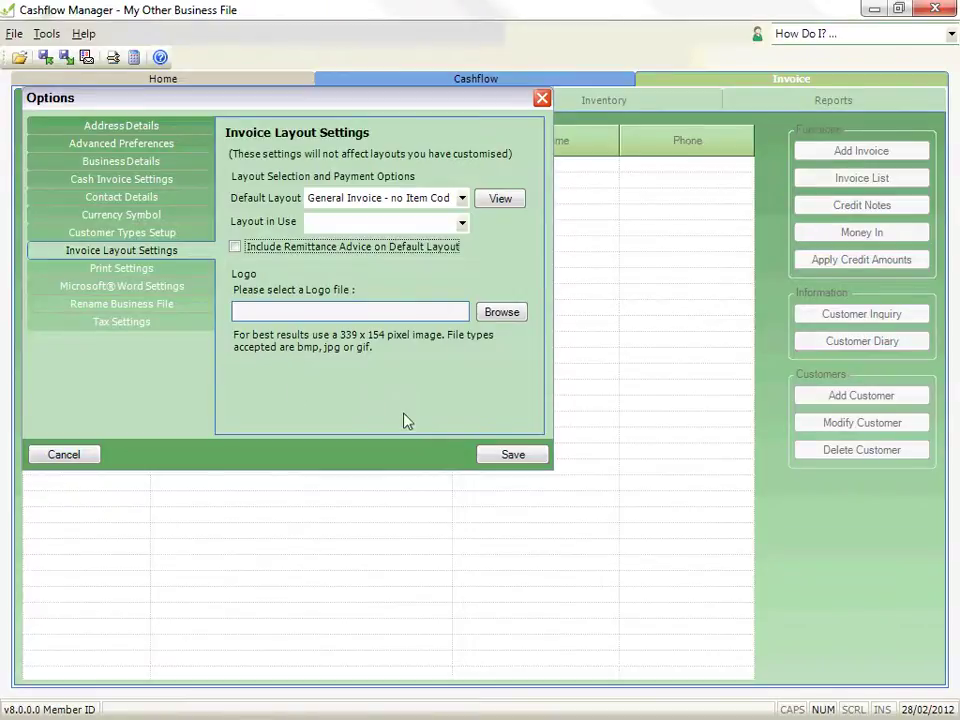
{"action": "left_click", "coordinate": [486, 454]}
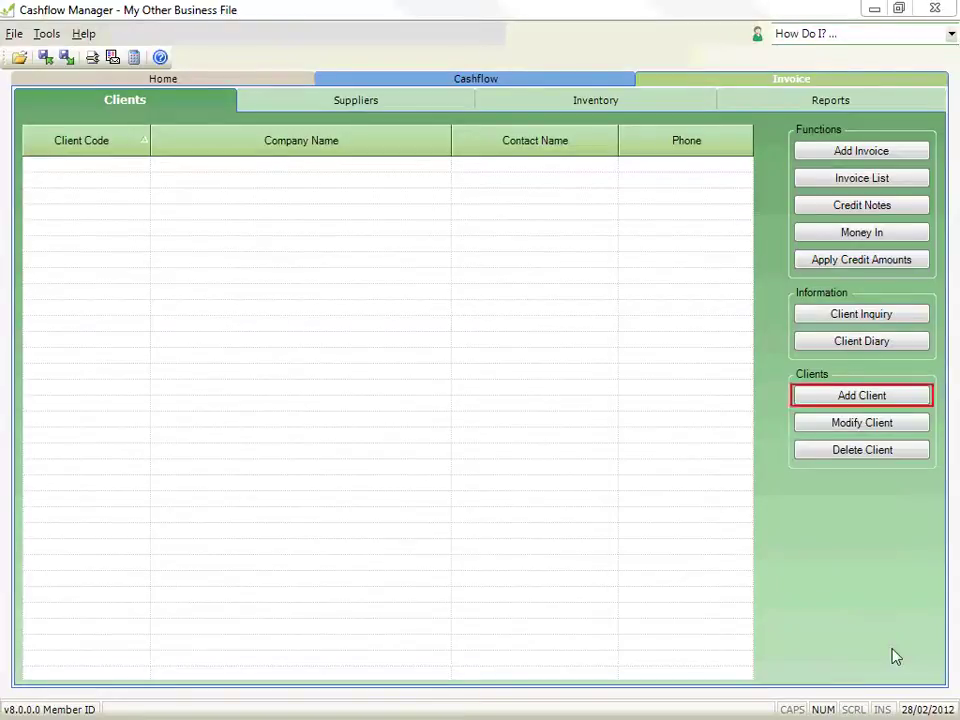
Add client CUST001 with company name Customer and a contact name, and save it
{"action": "left_click", "coordinate": [806, 399]}
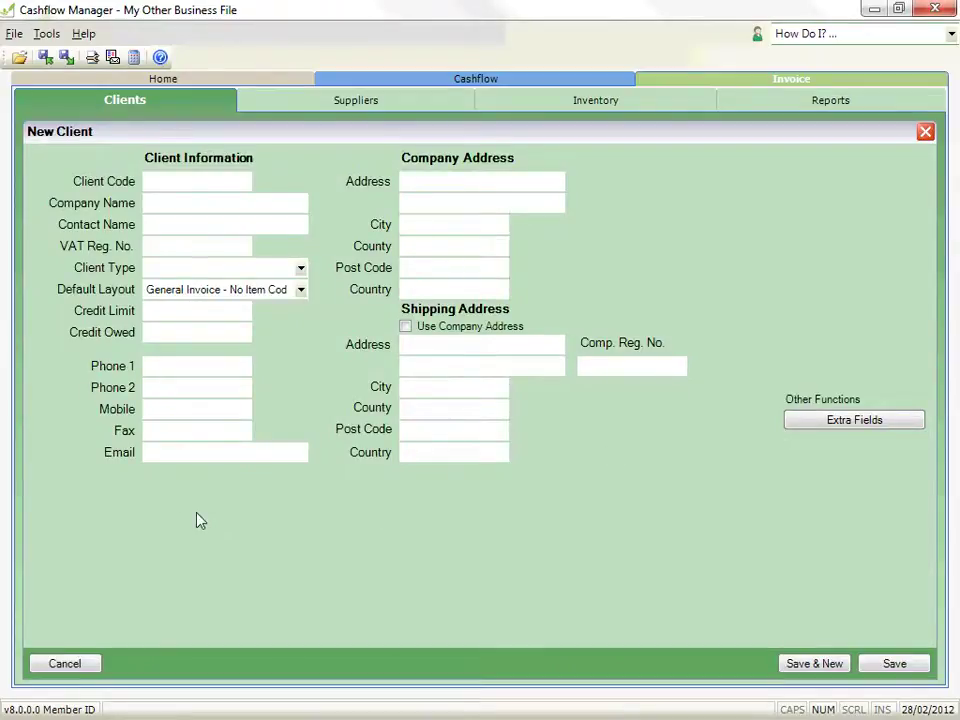
{"action": "left_click", "coordinate": [156, 179]}
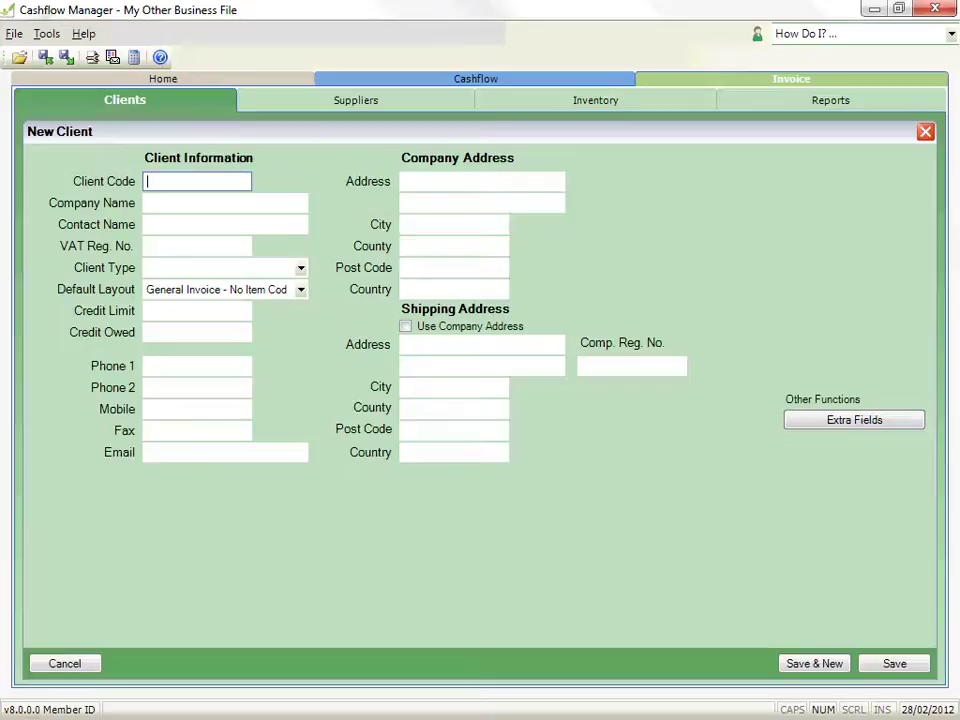
{"action": "type", "text": "CUST001"}
{"action": "left_click", "coordinate": [225, 203]}
{"action": "type", "text": "Cu"}
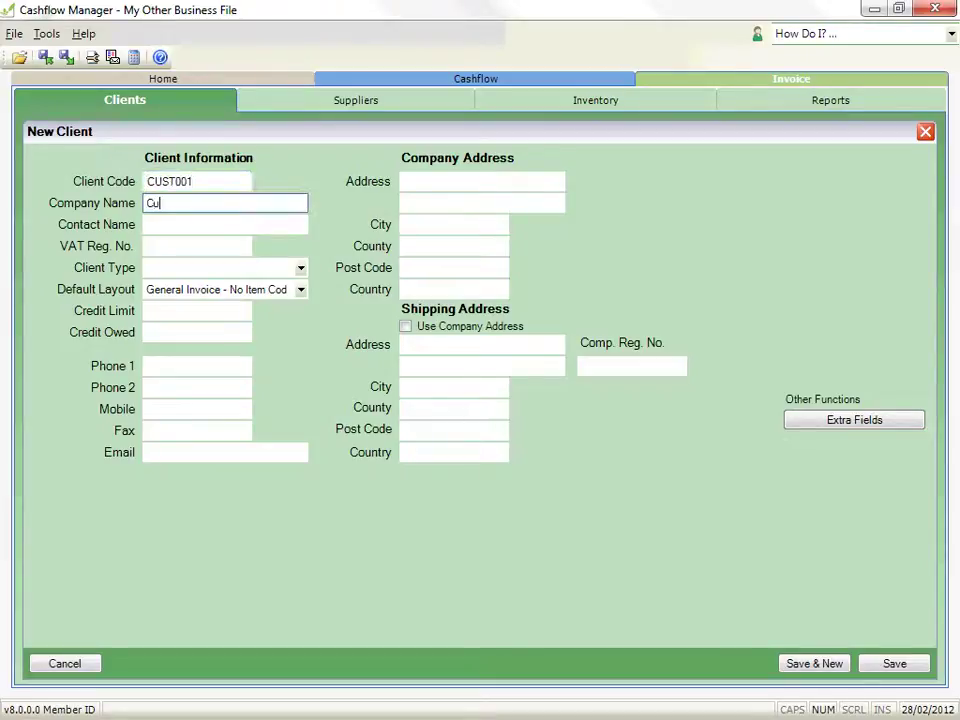
{"action": "type", "text": "stomer"}
{"action": "left_click", "coordinate": [225, 224]}
{"action": "type", "text": "Mr"}
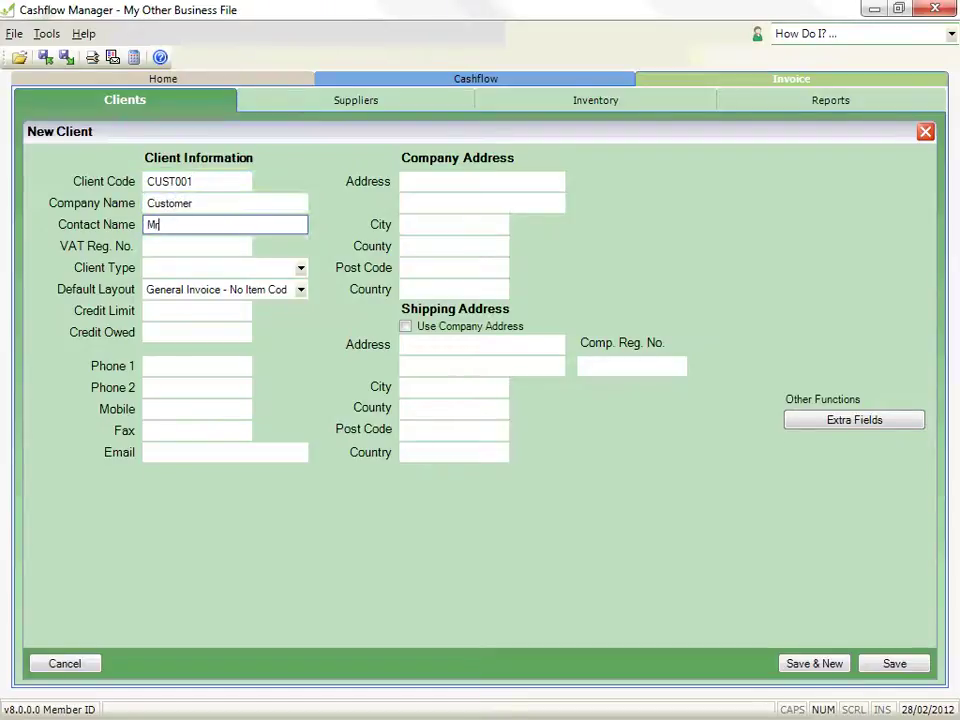
{"action": "type", "text": " Customer"}
{"action": "left_click", "coordinate": [875, 670]}
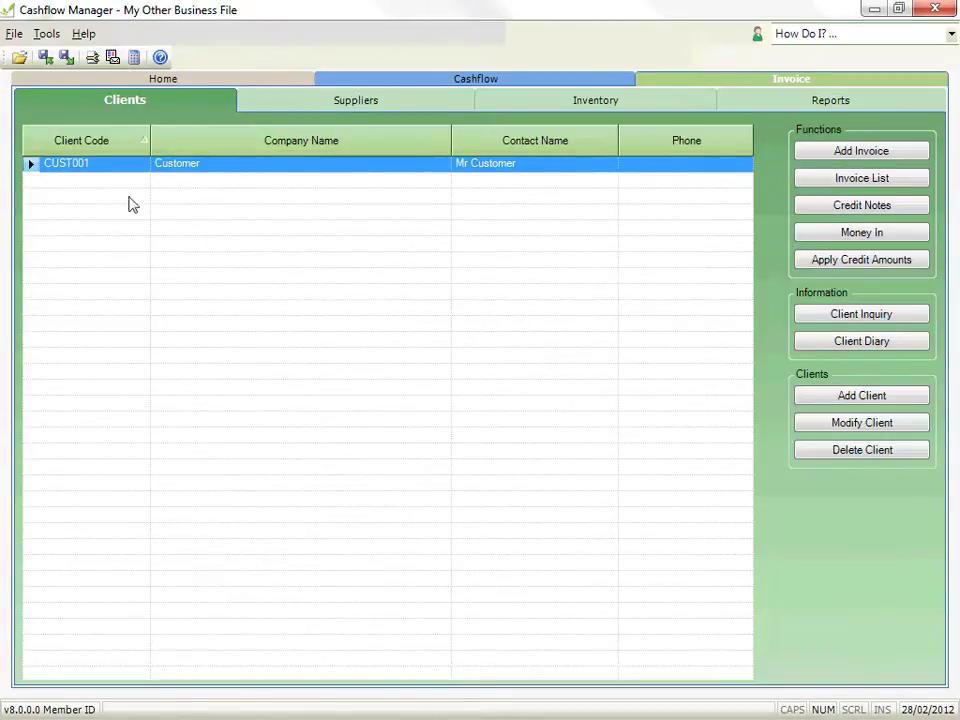
Open the Example.cf8 business file and show its invoice Customers list
{"action": "left_click", "coordinate": [67, 165]}
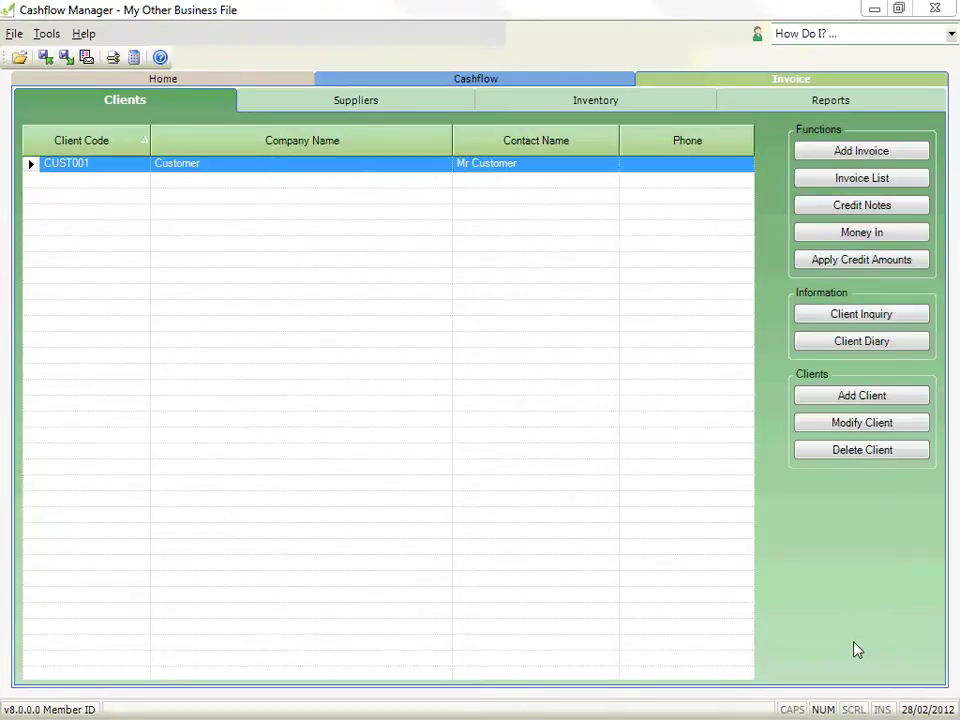
{"action": "left_click", "coordinate": [10, 36]}
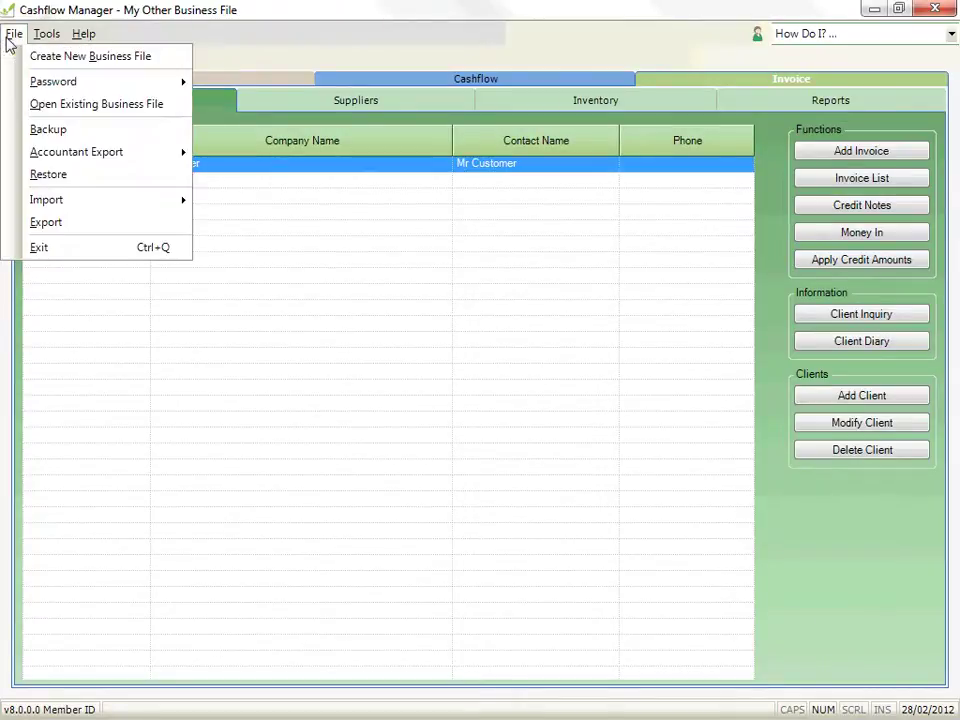
{"action": "left_click", "coordinate": [17, 103]}
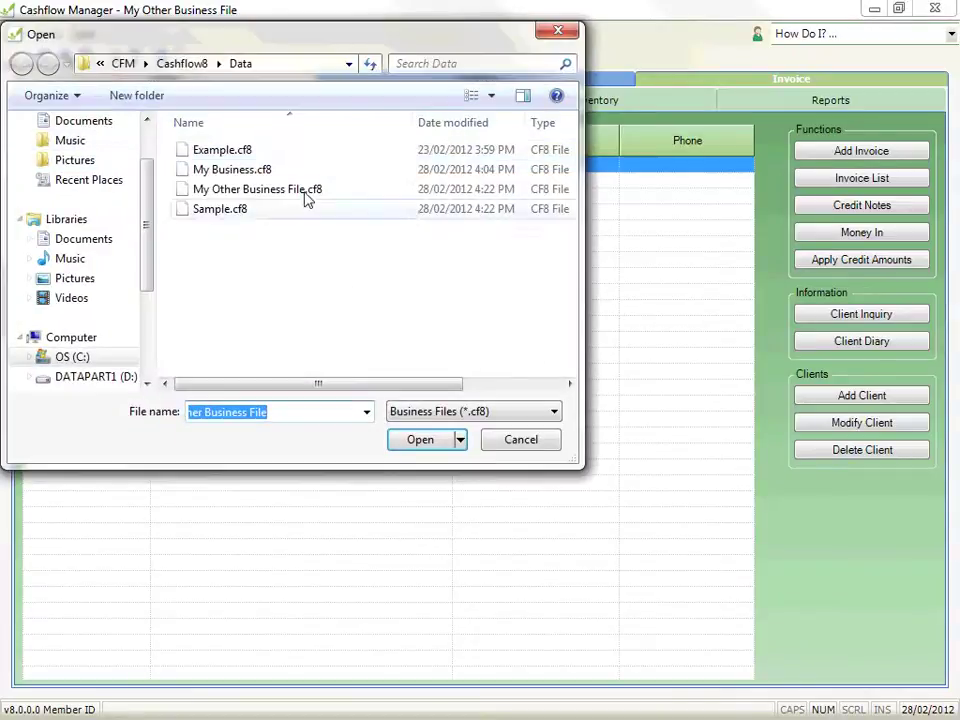
{"action": "double_click", "coordinate": [257, 150]}
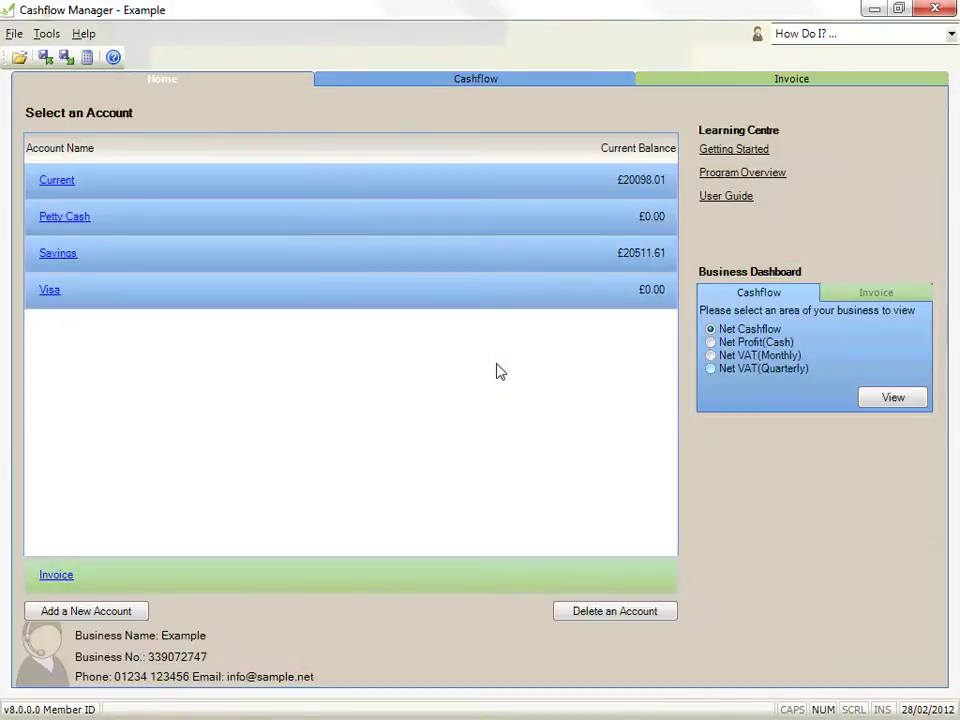
{"action": "left_click", "coordinate": [670, 78]}
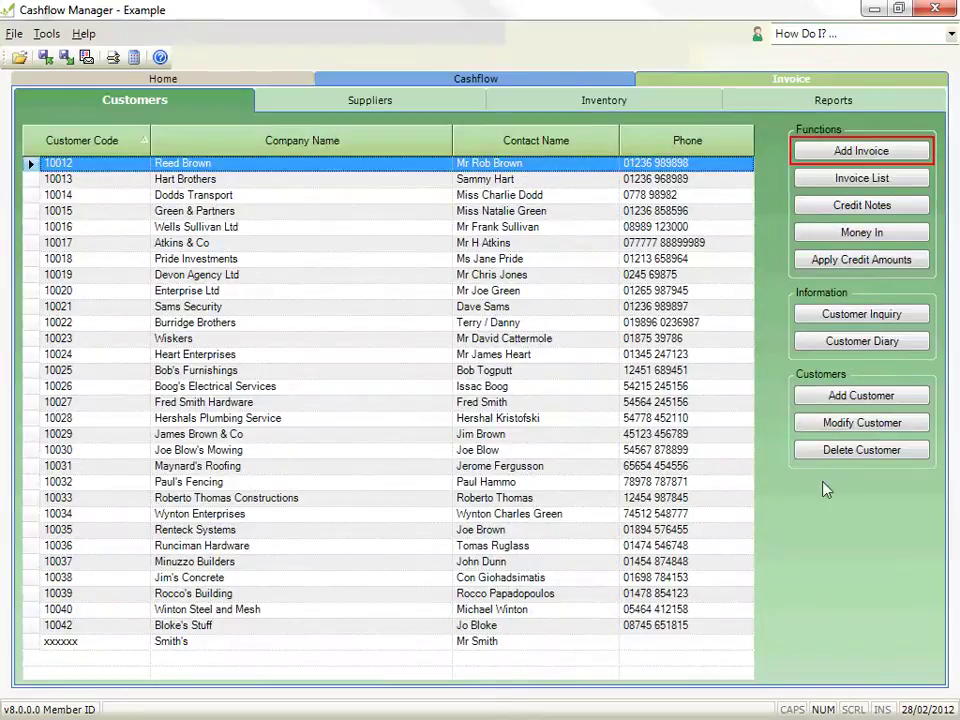
Start a new invoice for customer 10012 numbered 1013, keeping the date 28/02/2012
{"action": "left_click", "coordinate": [805, 162]}
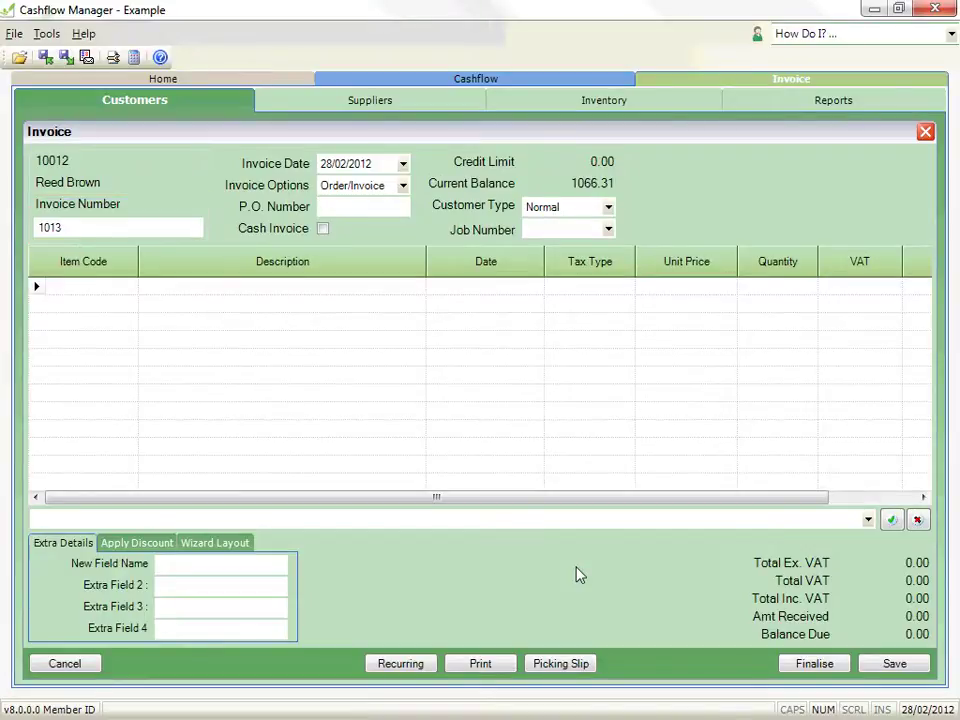
{"action": "left_click", "coordinate": [154, 225]}
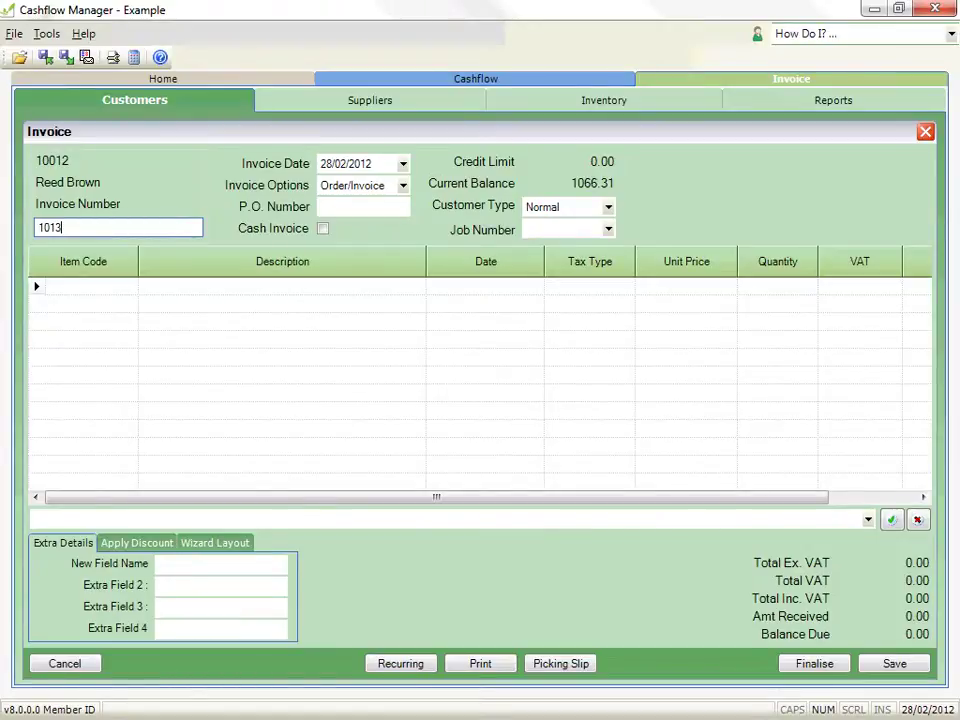
{"action": "type", "text": "13"}
{"action": "key", "text": "BackSpace"}
{"action": "key", "text": "BackSpace"}
{"action": "left_click", "coordinate": [402, 164]}
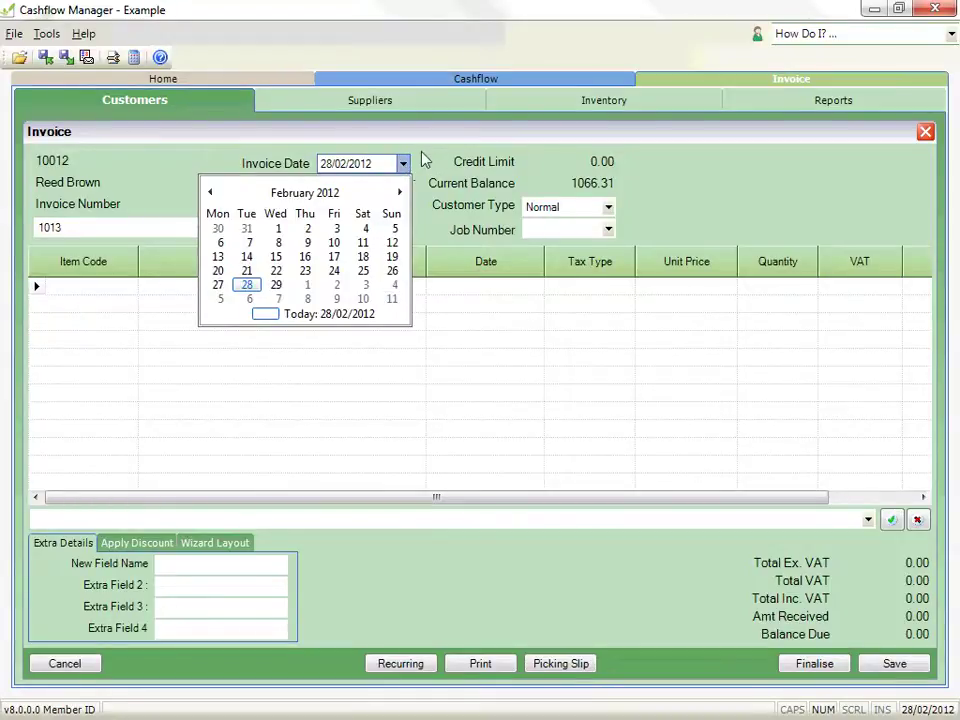
{"action": "left_click", "coordinate": [422, 160]}
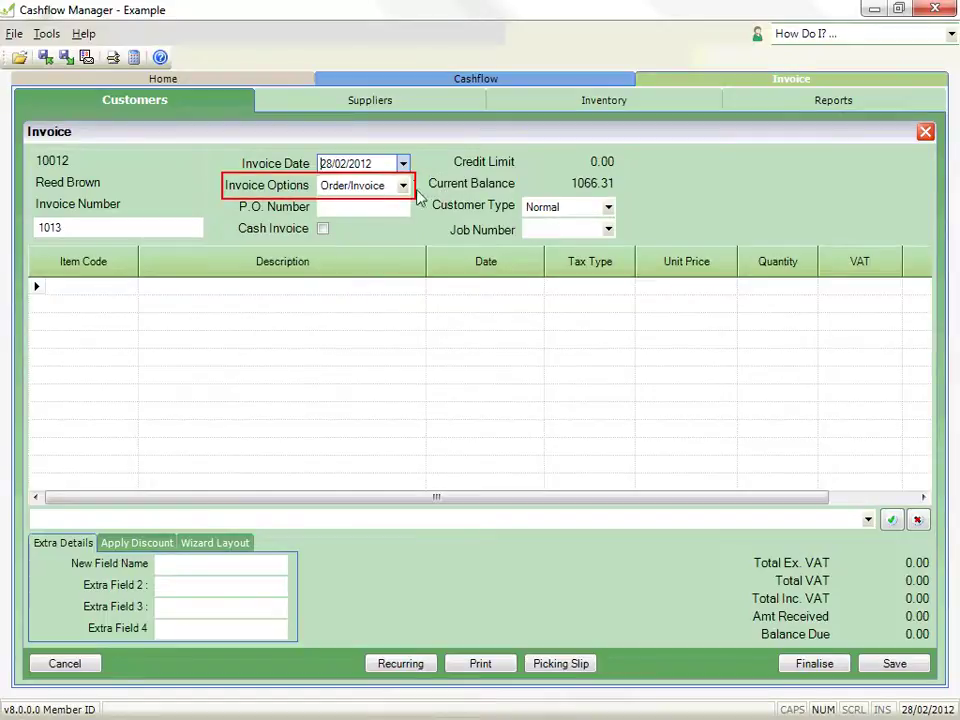
{"action": "left_click", "coordinate": [403, 186]}
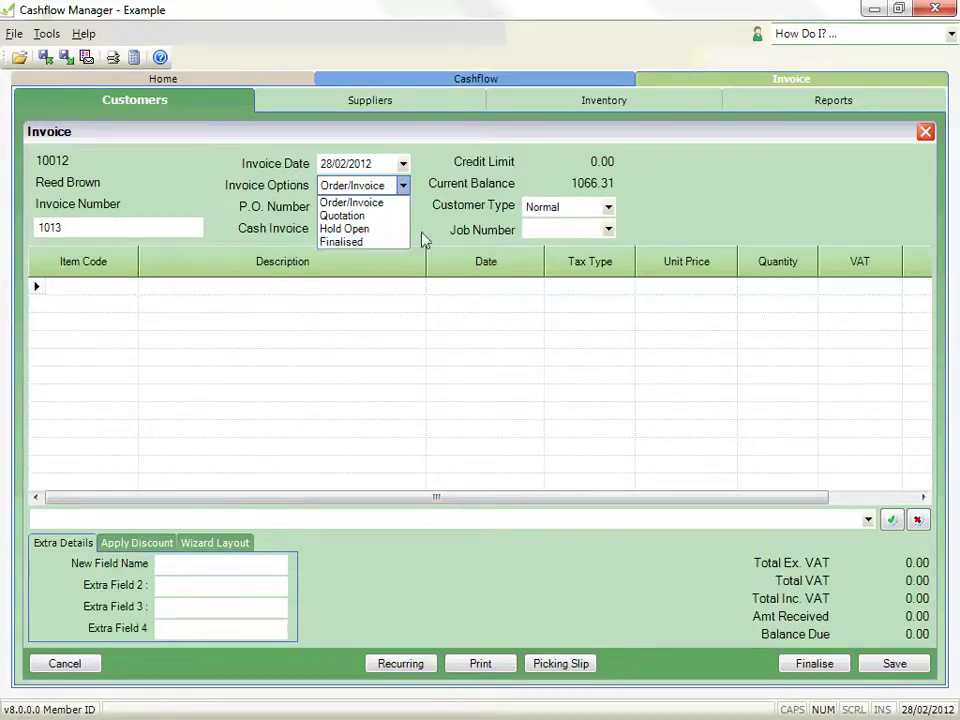
{"action": "left_click", "coordinate": [429, 229]}
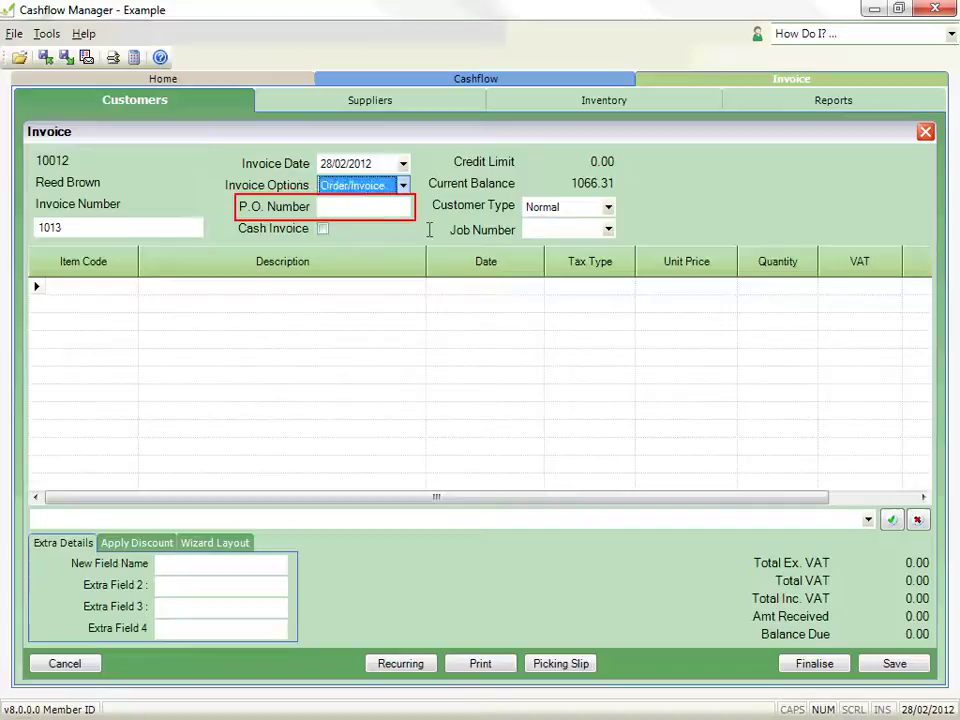
{"action": "left_click", "coordinate": [406, 206]}
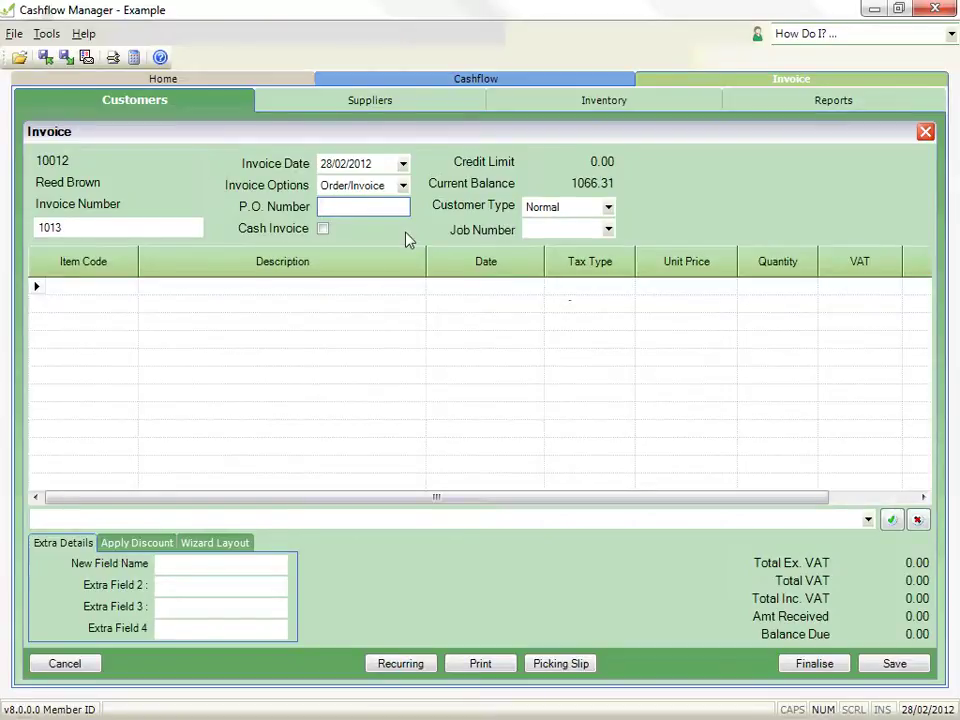
{"action": "left_click", "coordinate": [323, 229]}
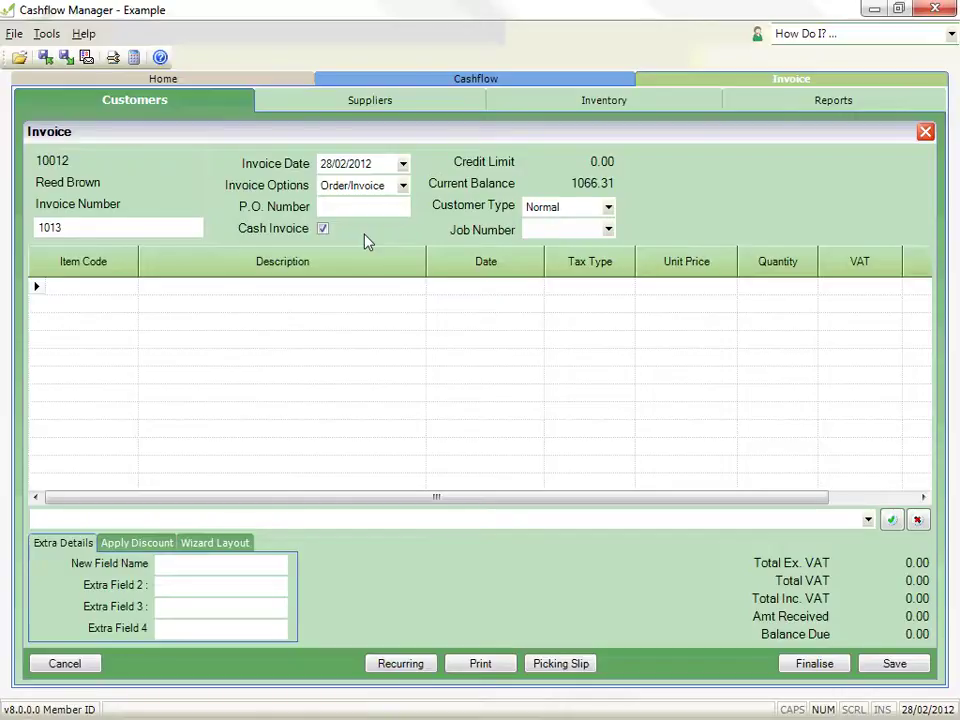
{"action": "left_click", "coordinate": [323, 229]}
Add an 'Item Description' line with unit price 10.00 and quantity 50
{"action": "left_click", "coordinate": [158, 290]}
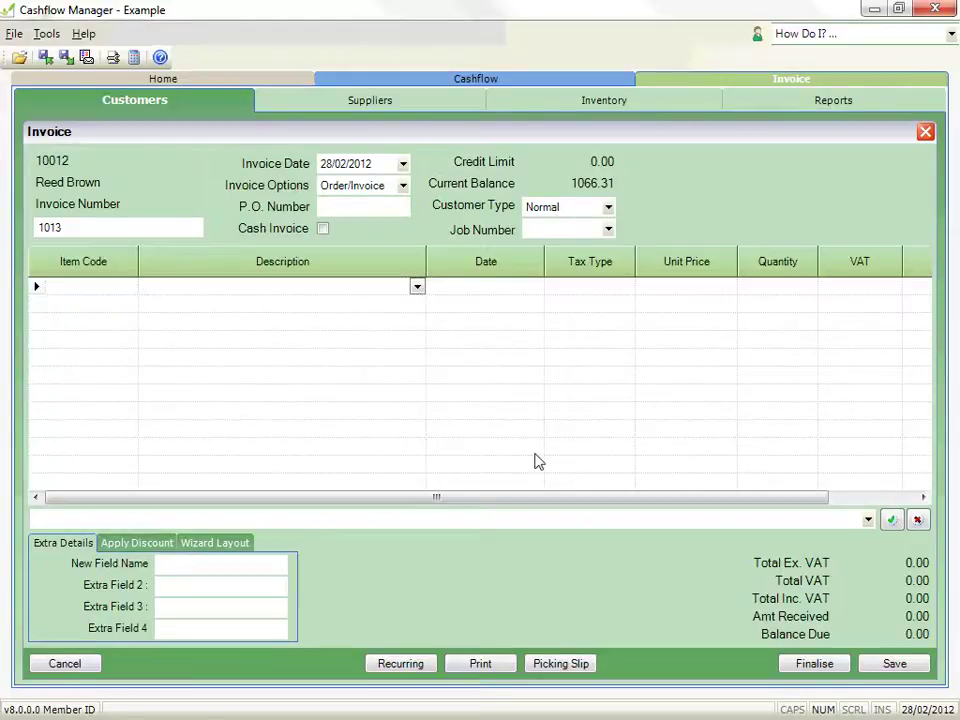
{"action": "type", "text": "Item Description"}
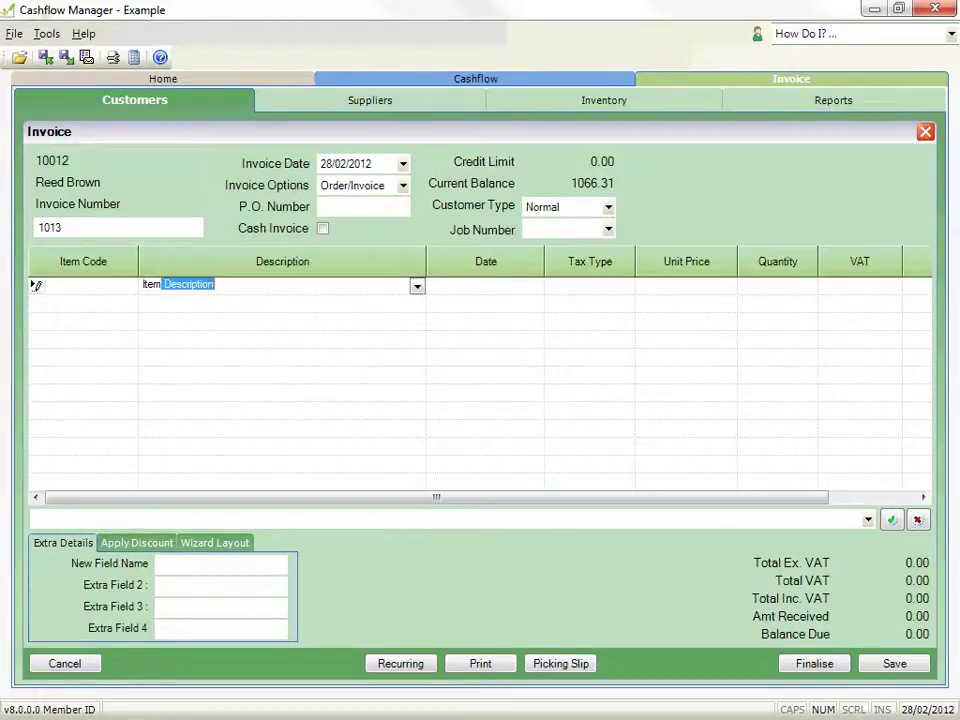
{"action": "key", "text": "End"}
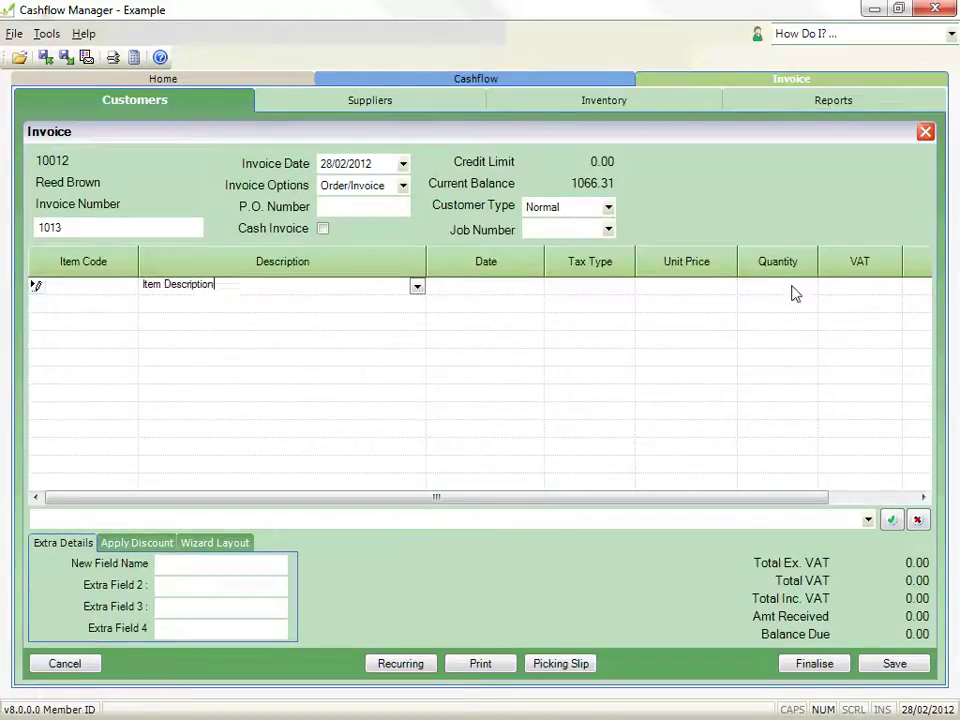
{"action": "key", "text": "Tab"}
{"action": "key", "text": "Tab"}
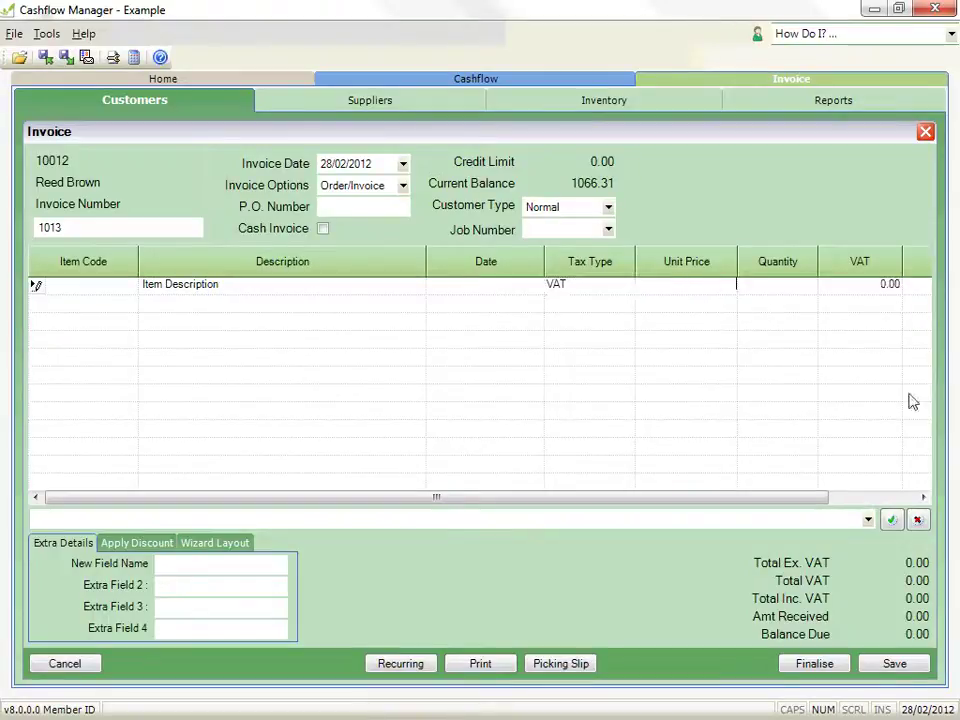
{"action": "type", "text": "10"}
{"action": "key", "text": "Tab"}
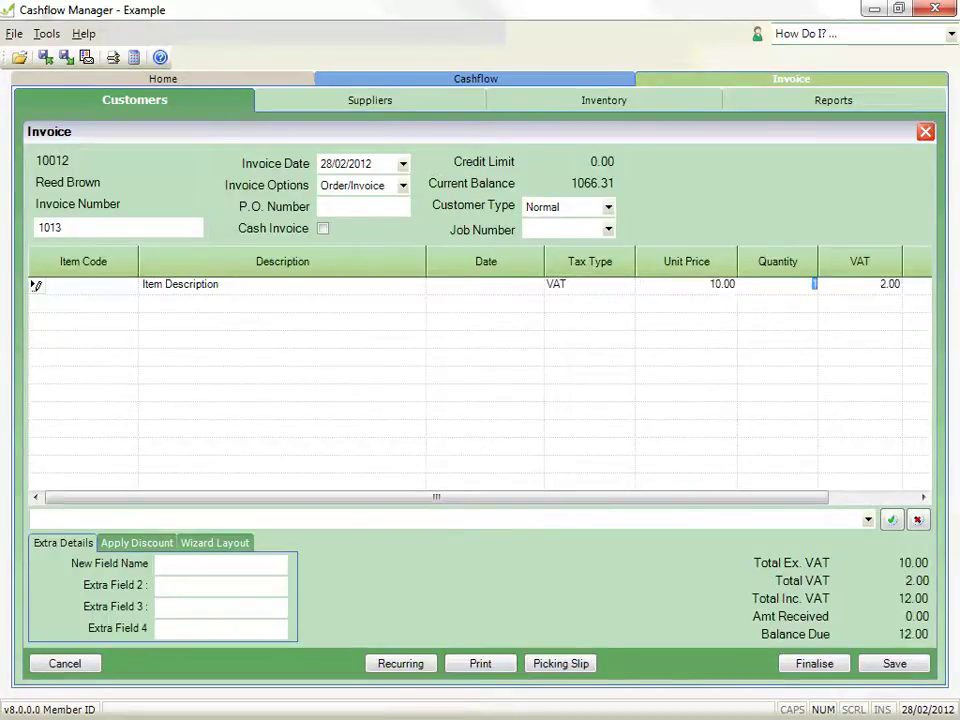
{"action": "type", "text": "50"}
{"action": "key", "text": "Return"}
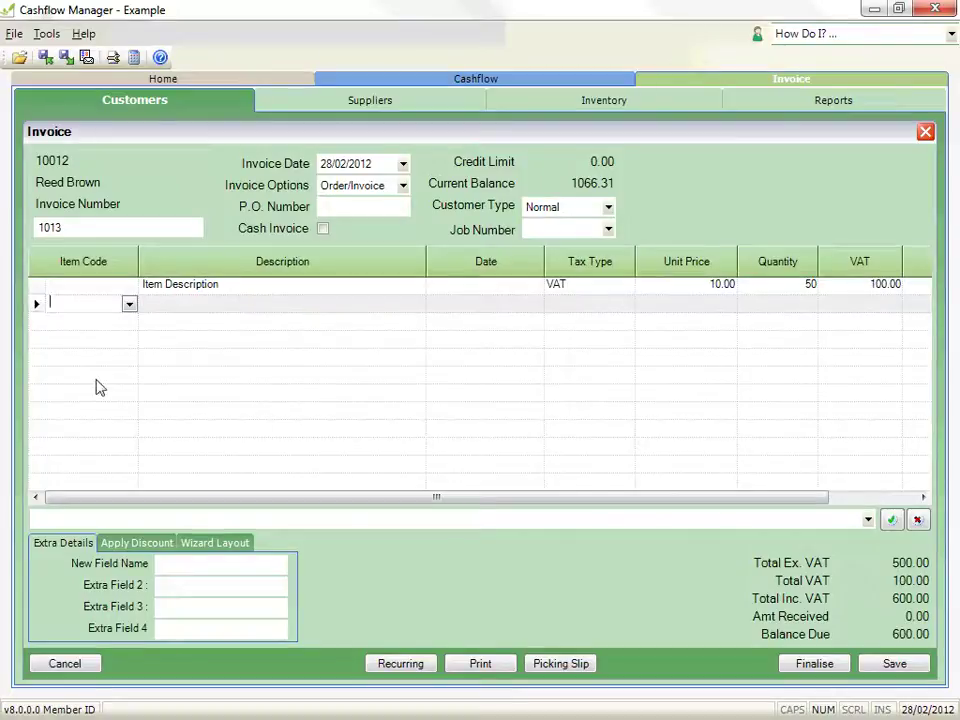
Add an 'Additional Info' line below it and edit its quantity
{"action": "left_click", "coordinate": [176, 303]}
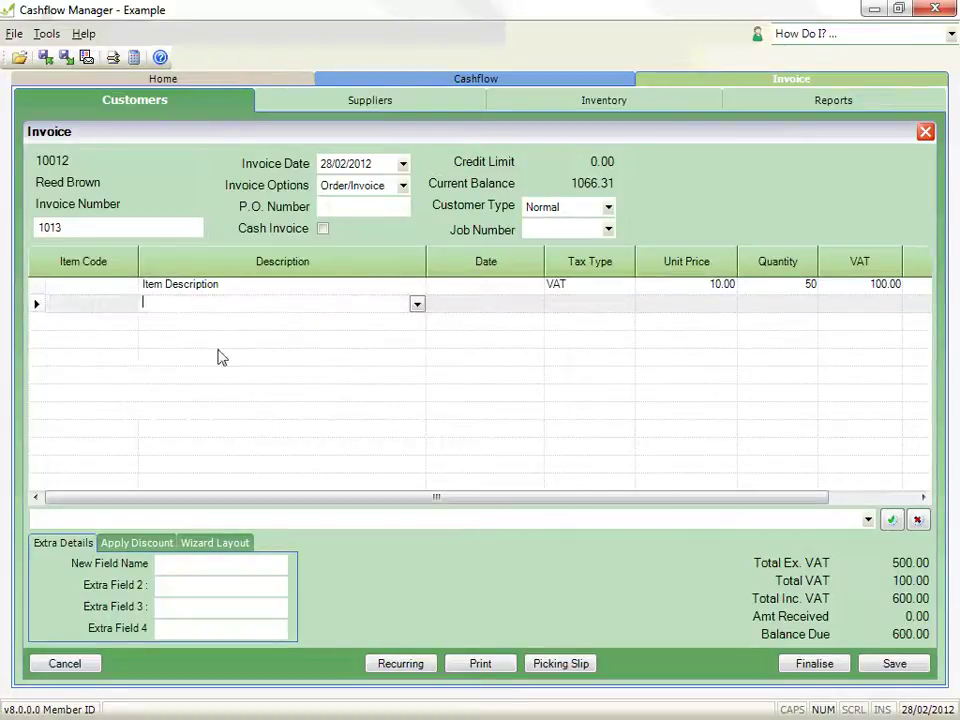
{"action": "type", "text": "Additio"}
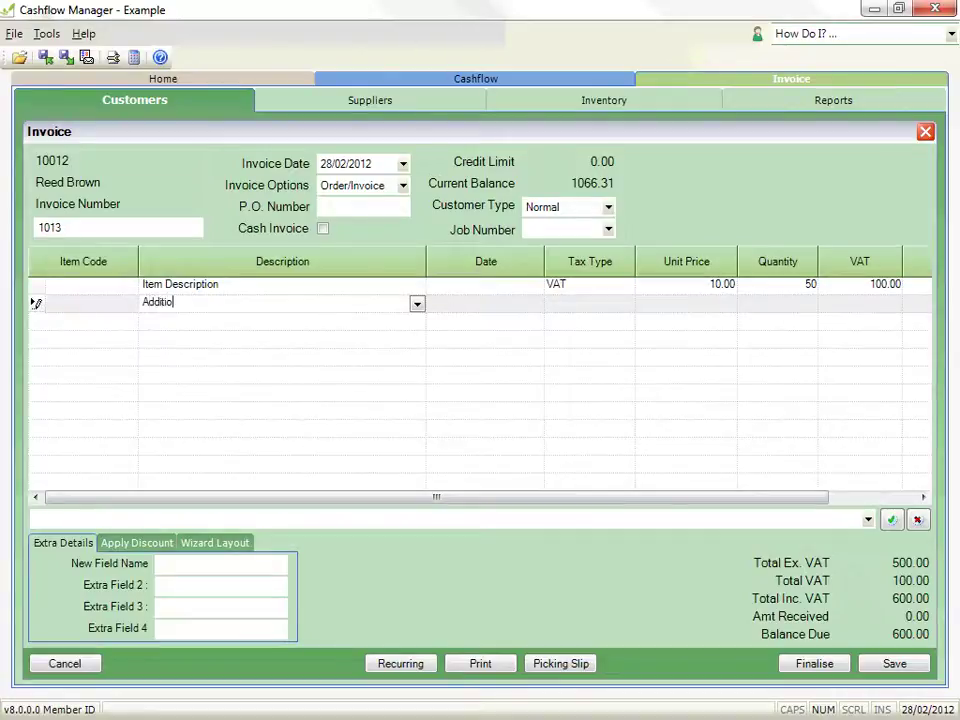
{"action": "type", "text": "nal Info"}
{"action": "key", "text": "Tab"}
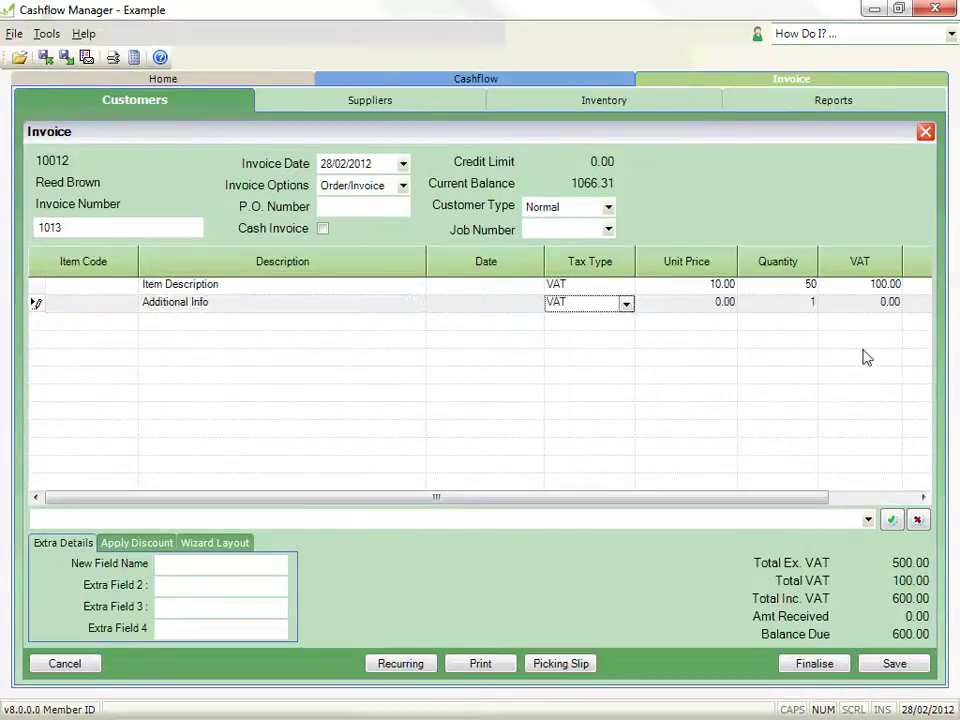
{"action": "left_click", "coordinate": [815, 303]}
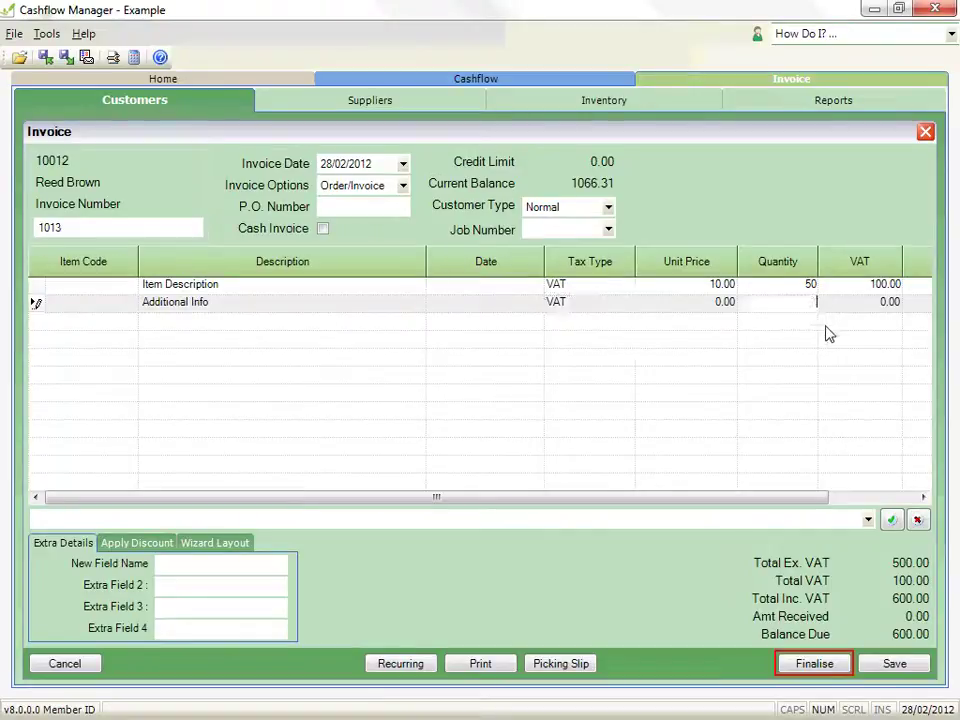
Set the Additional Info line's quantity to 0
{"action": "key", "text": "BackSpace"}
{"action": "type", "text": "0"}
{"action": "key", "text": "Return"}
Add the note 'Message' to invoice 1013 and save the invoice
{"action": "left_click", "coordinate": [499, 516]}
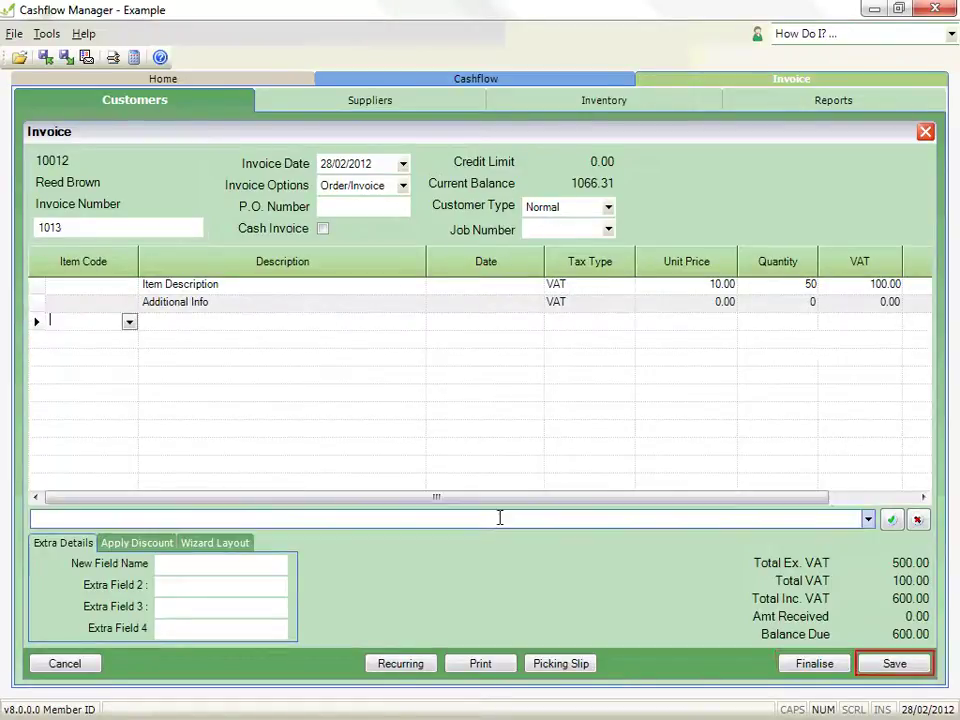
{"action": "type", "text": "Message"}
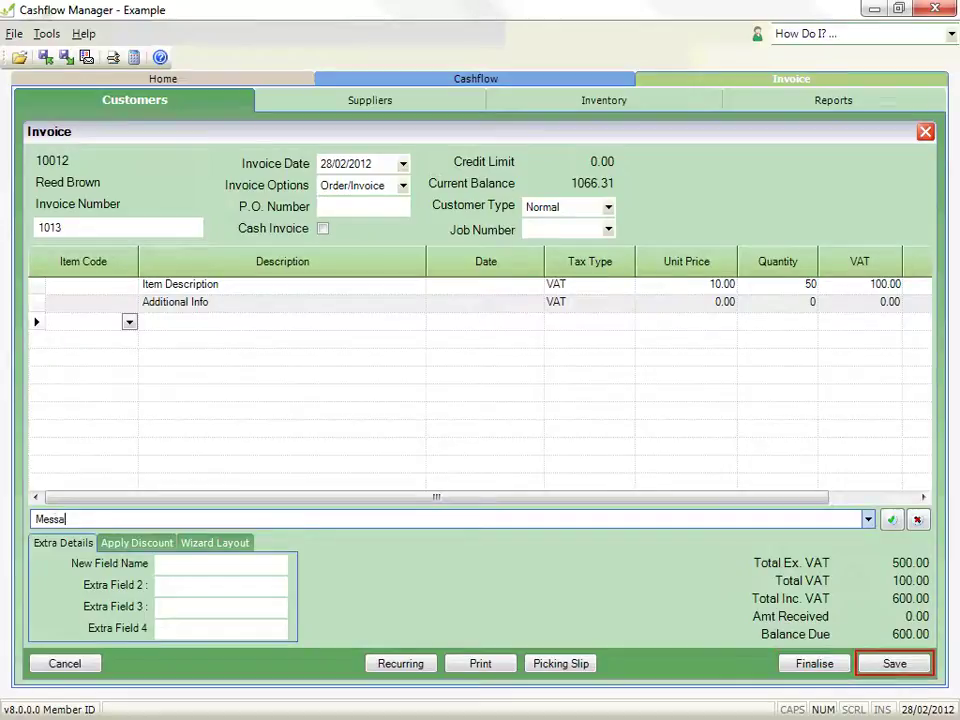
{"action": "left_click", "coordinate": [893, 520]}
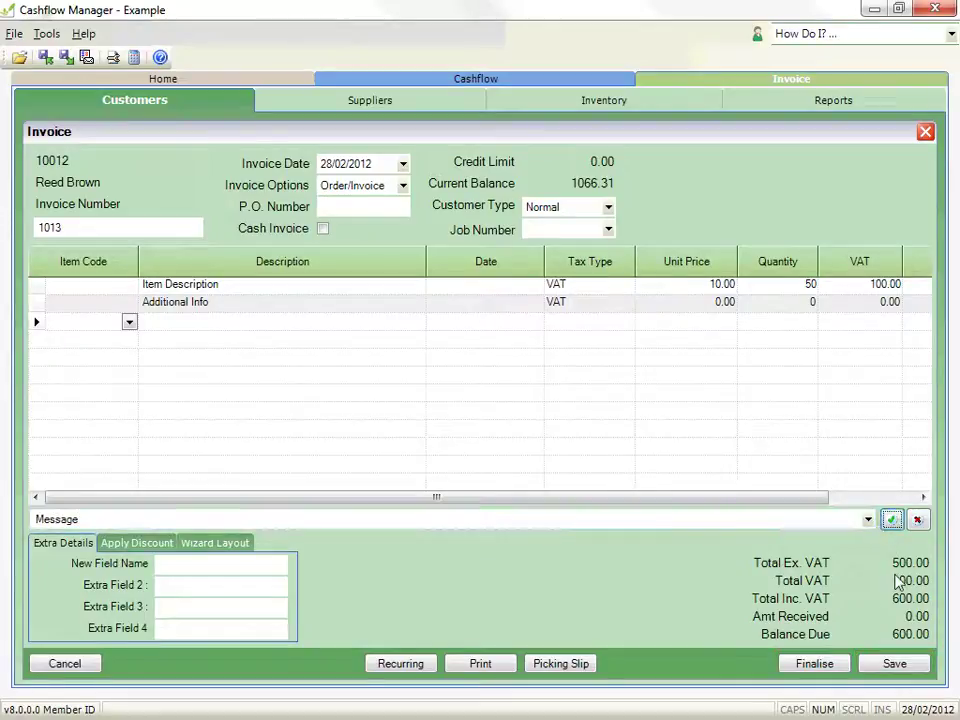
{"action": "left_click", "coordinate": [870, 665]}
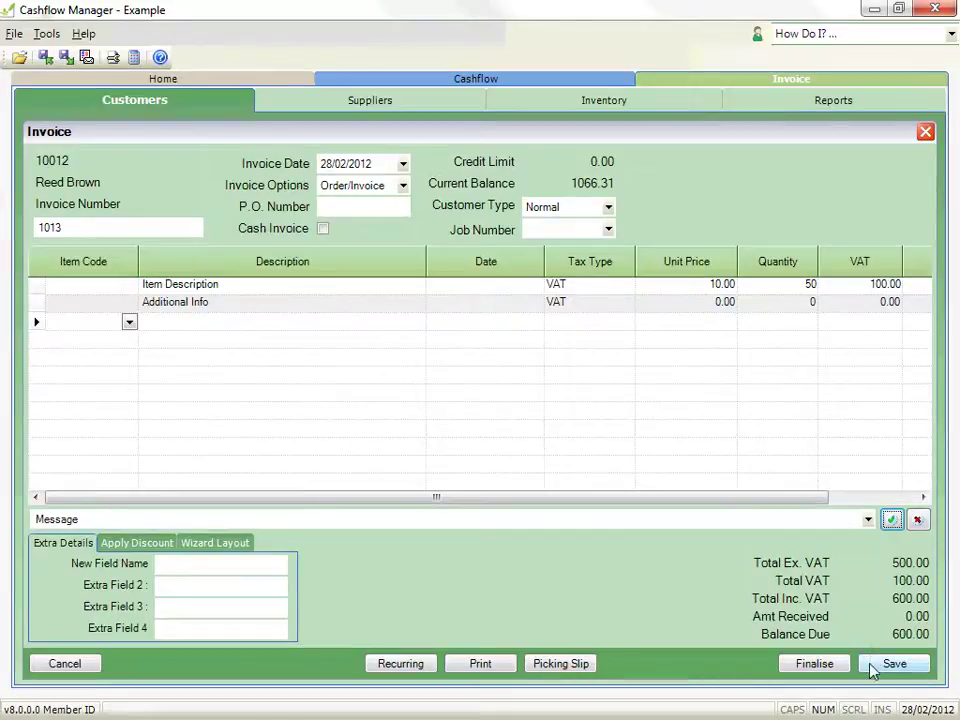
{"action": "left_click", "coordinate": [510, 427]}
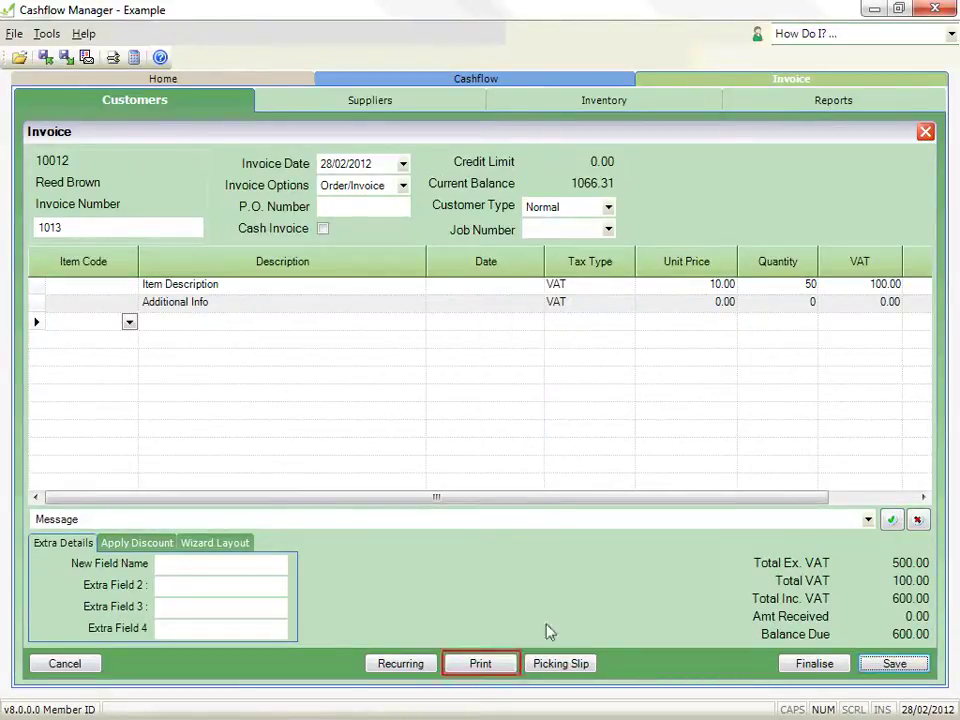
Preview invoice 1013 for printing, then finalise it and acknowledge the confirmation
{"action": "left_click", "coordinate": [510, 664]}
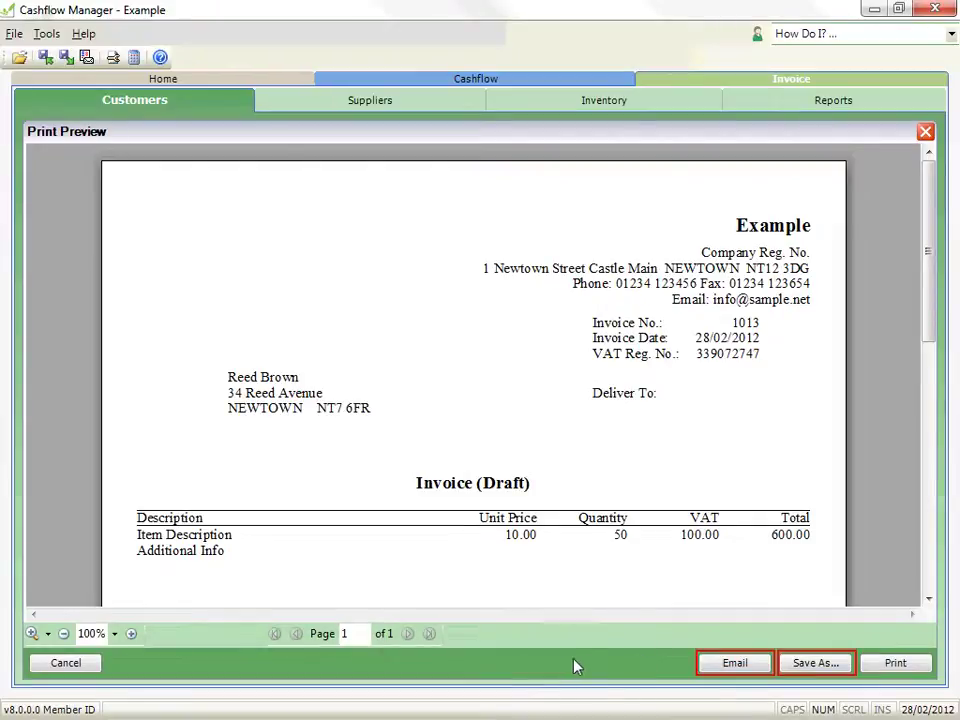
{"action": "left_click", "coordinate": [88, 666]}
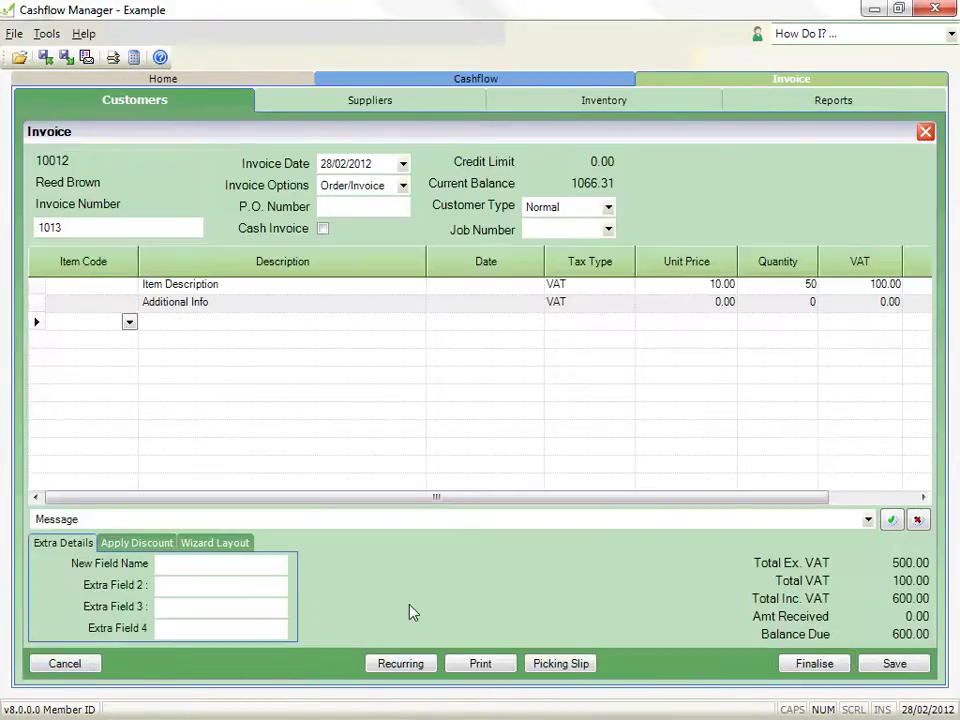
{"action": "left_click", "coordinate": [785, 662]}
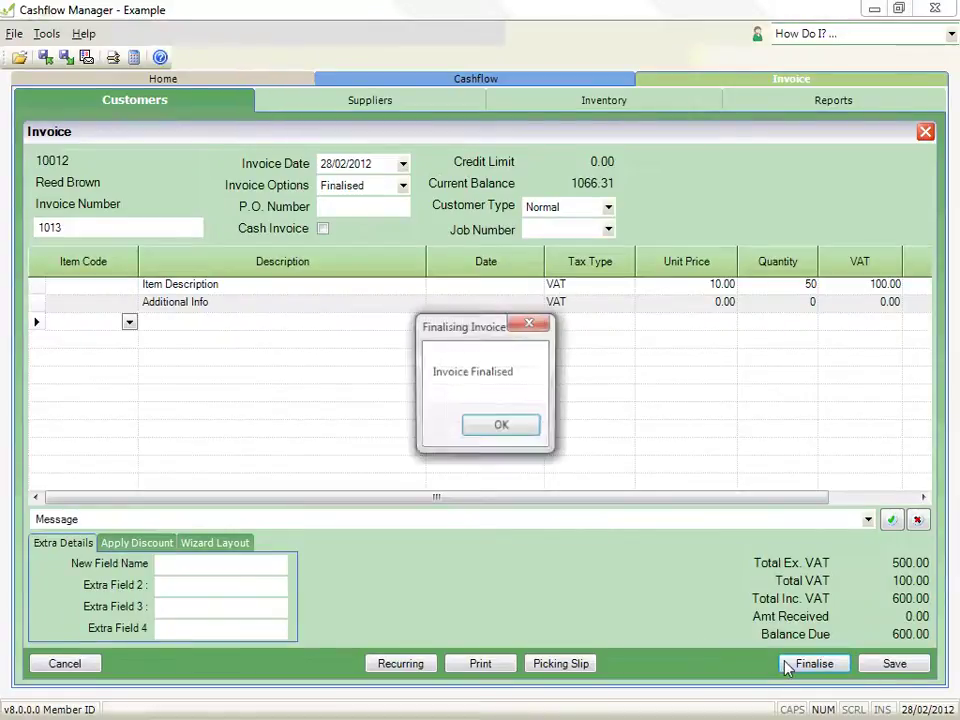
{"action": "left_click", "coordinate": [523, 430]}
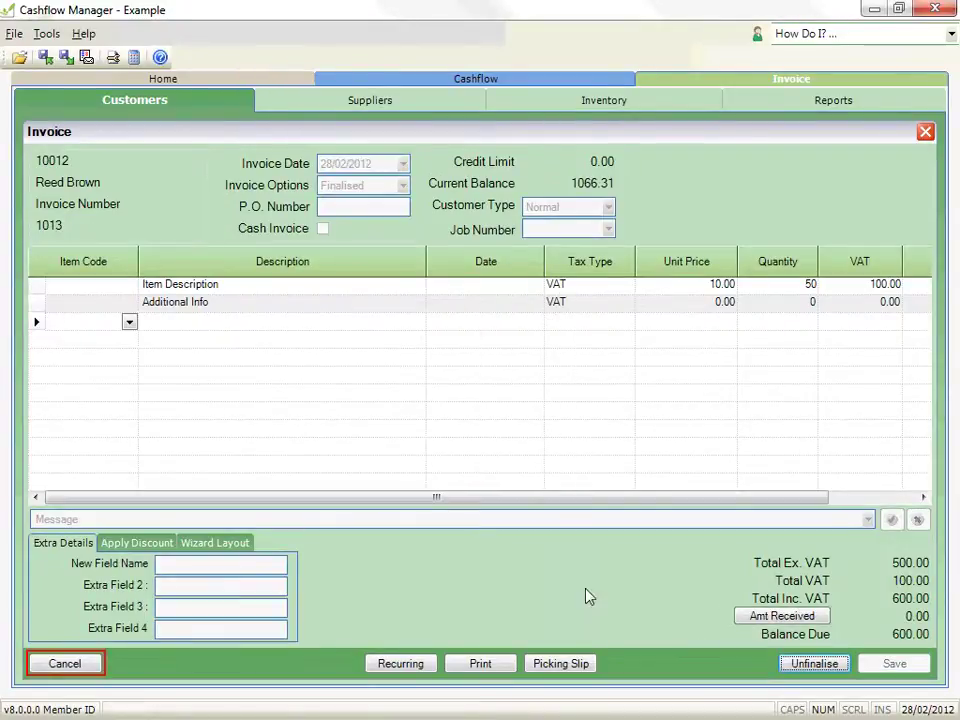
{"action": "left_click", "coordinate": [65, 664]}
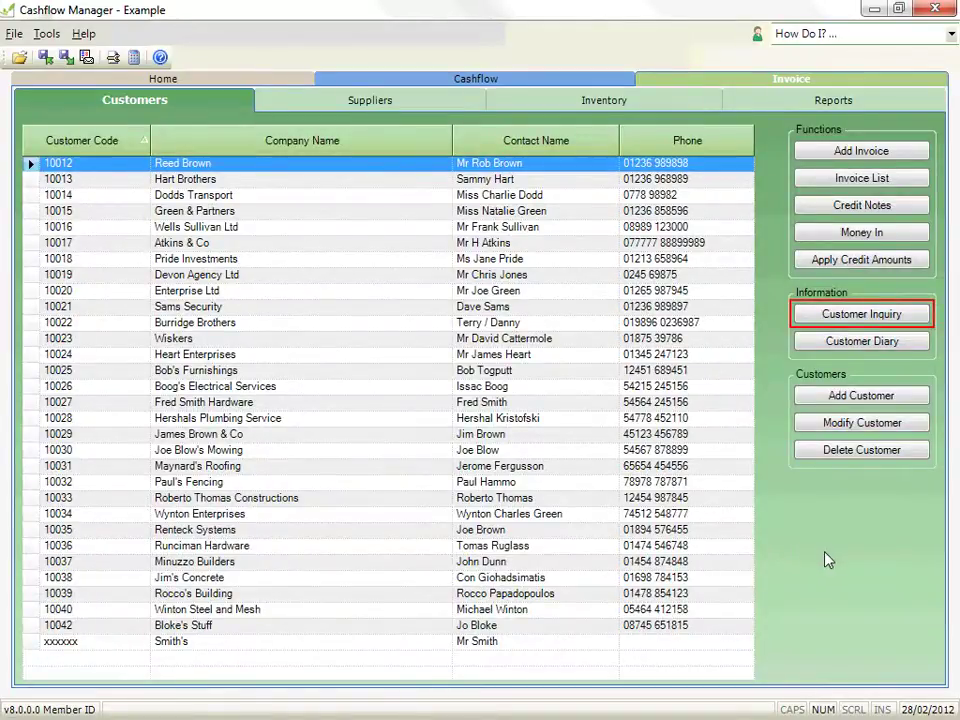
{"action": "left_click", "coordinate": [857, 316]}
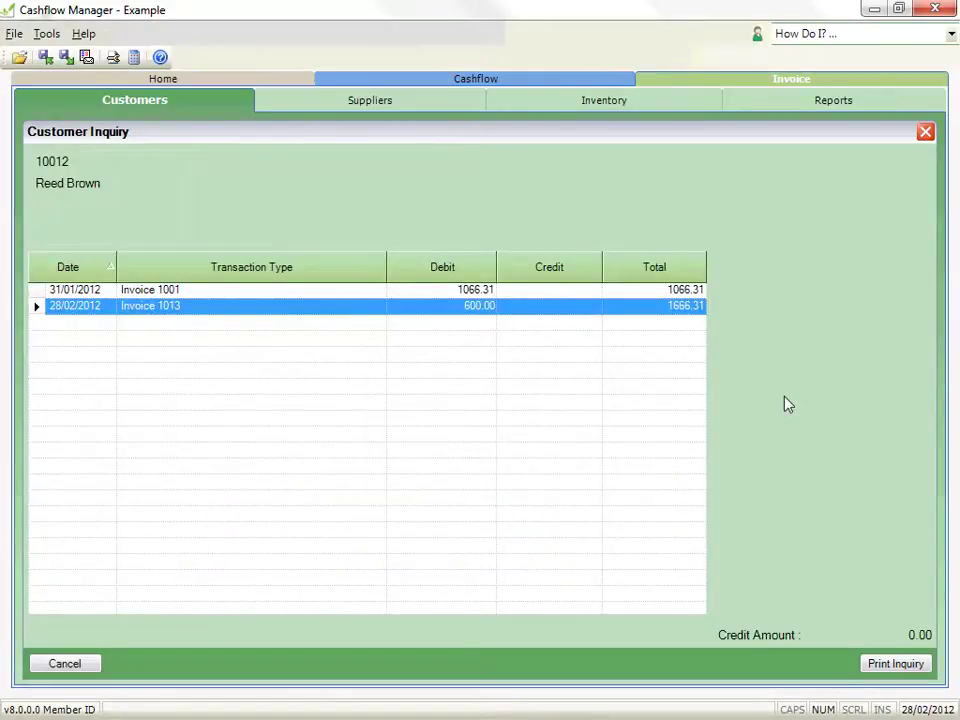
{"action": "left_click", "coordinate": [68, 665]}
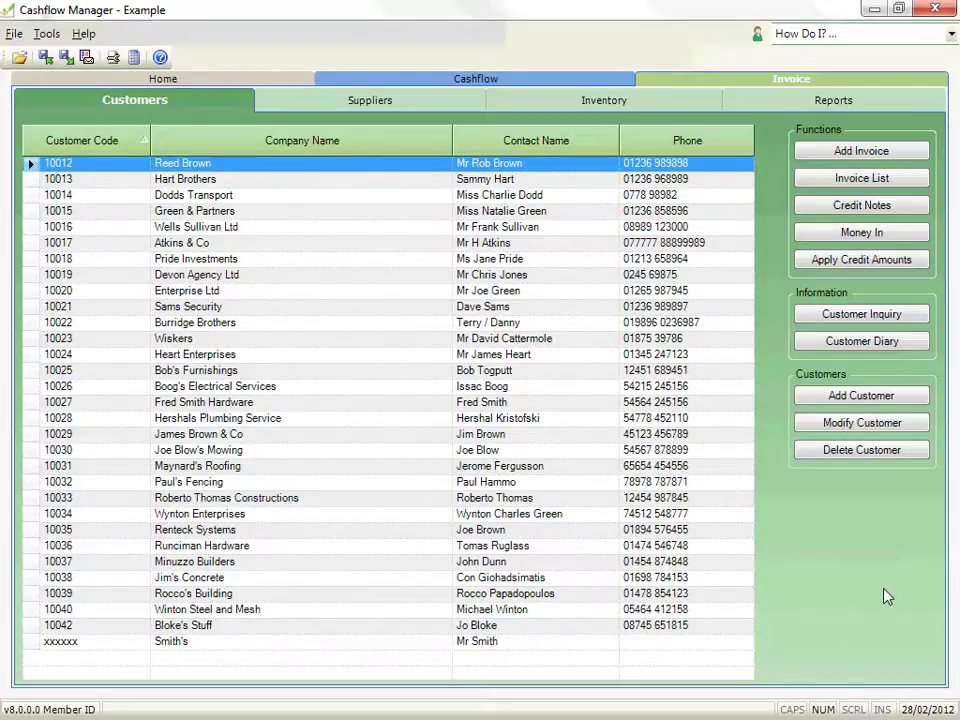
Start a Money In receipt for the customer and check the Receipt Date calendar
{"action": "left_click", "coordinate": [820, 235]}
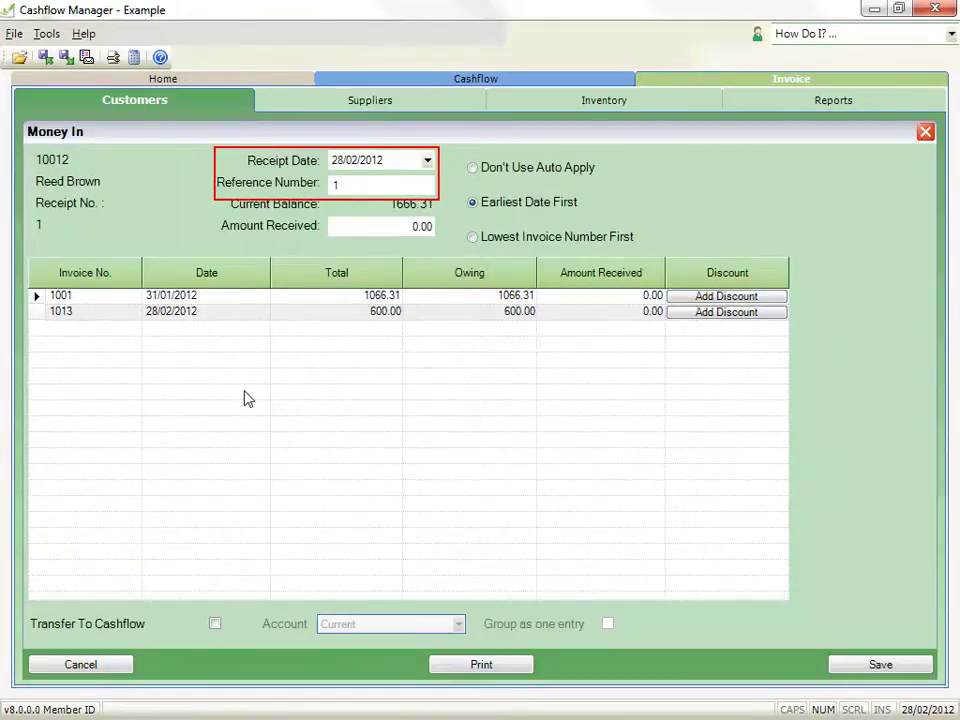
{"action": "left_click", "coordinate": [427, 160]}
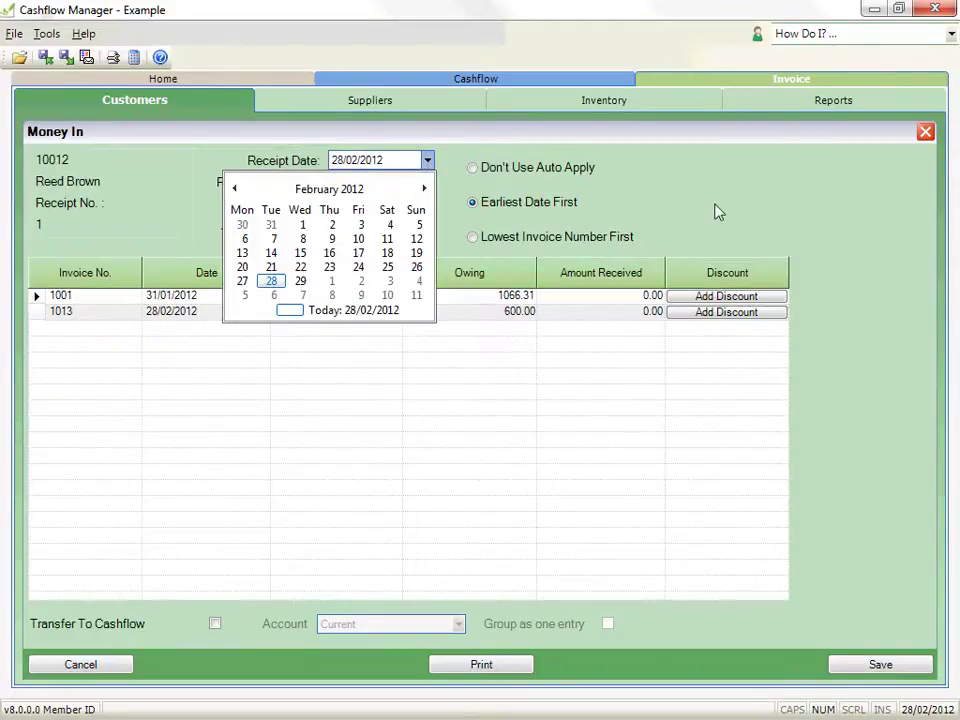
{"action": "left_click", "coordinate": [395, 193]}
{"action": "left_click", "coordinate": [392, 189]}
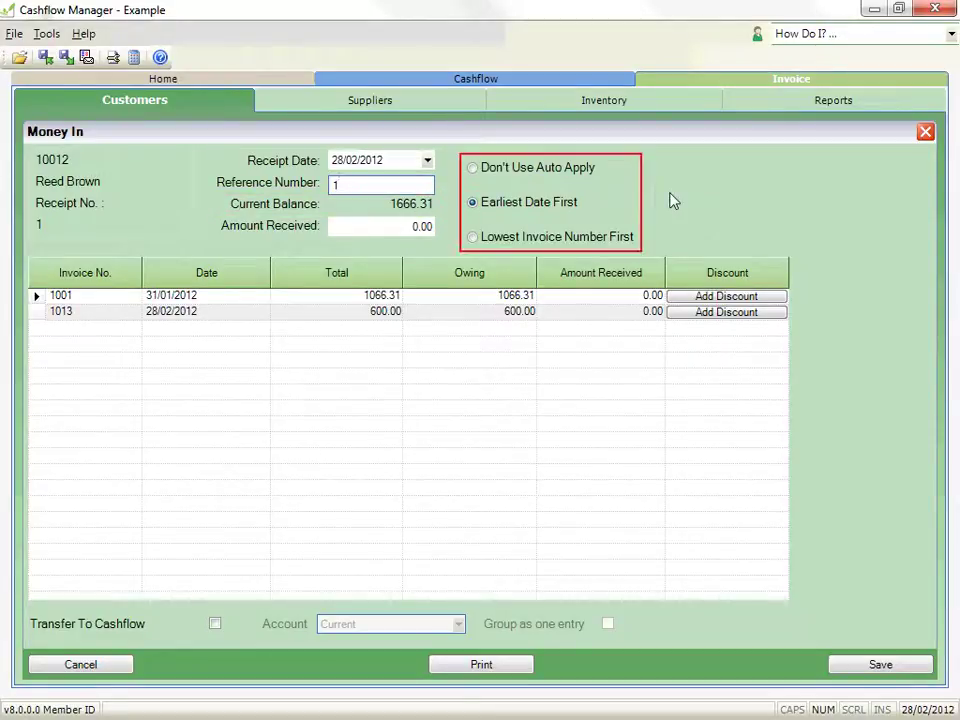
Try each auto-apply option, ending with Earliest Date First selected
{"action": "left_click", "coordinate": [574, 170]}
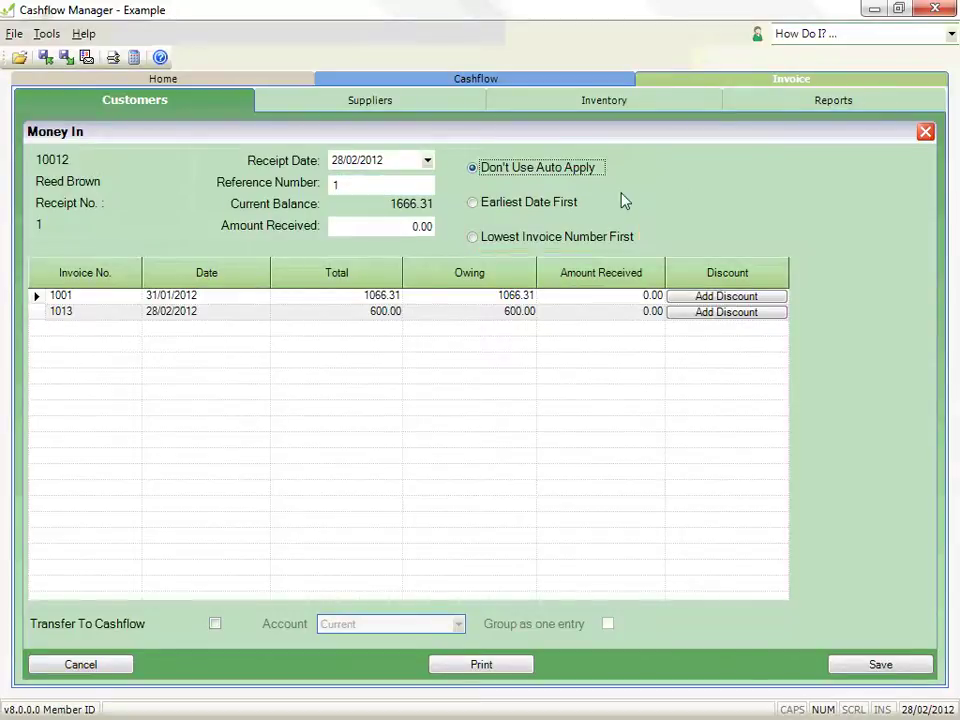
{"action": "left_click", "coordinate": [564, 205]}
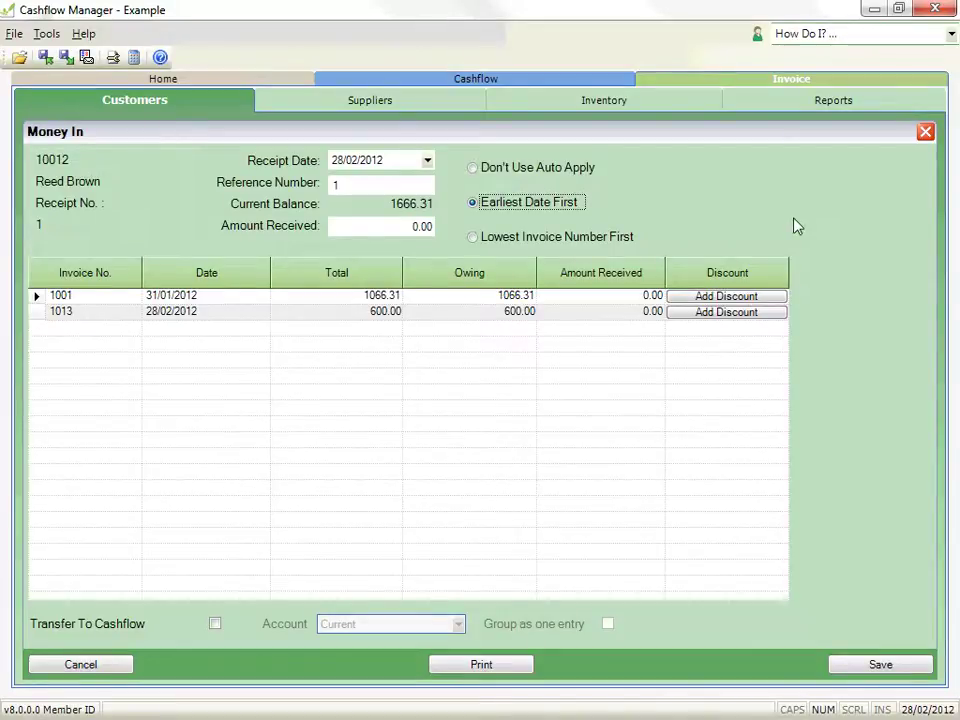
{"action": "left_click", "coordinate": [636, 237]}
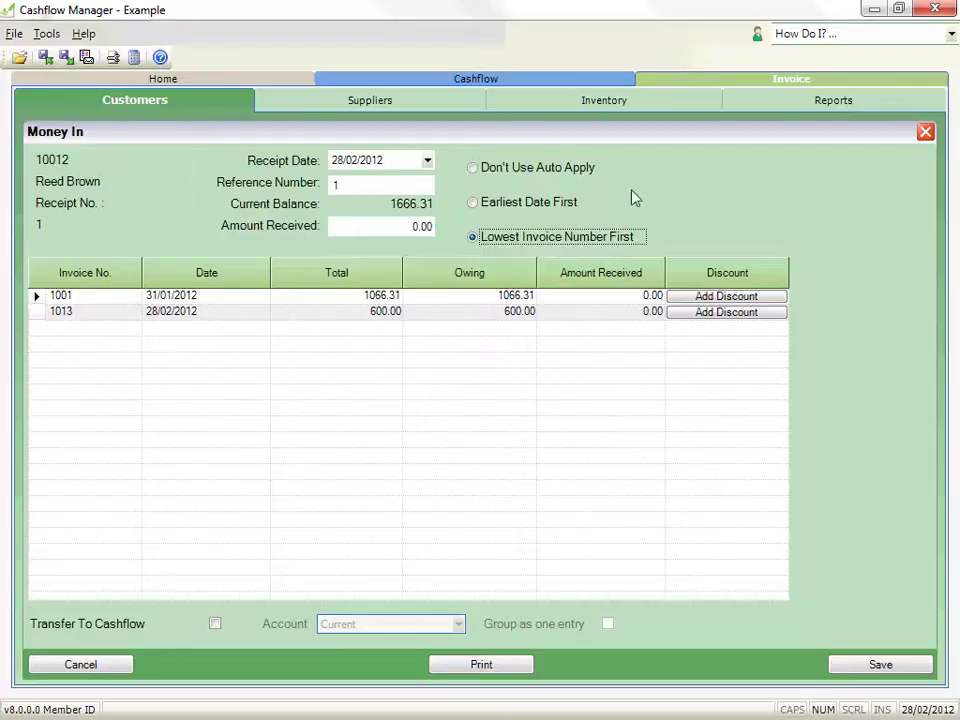
{"action": "left_click", "coordinate": [585, 168]}
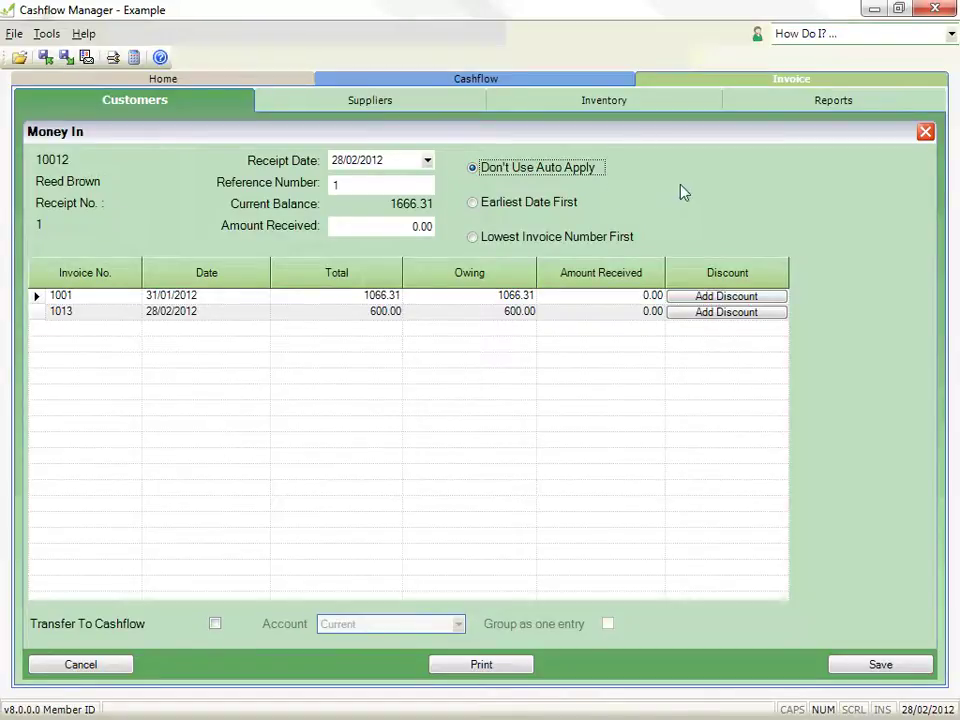
{"action": "left_click", "coordinate": [582, 204]}
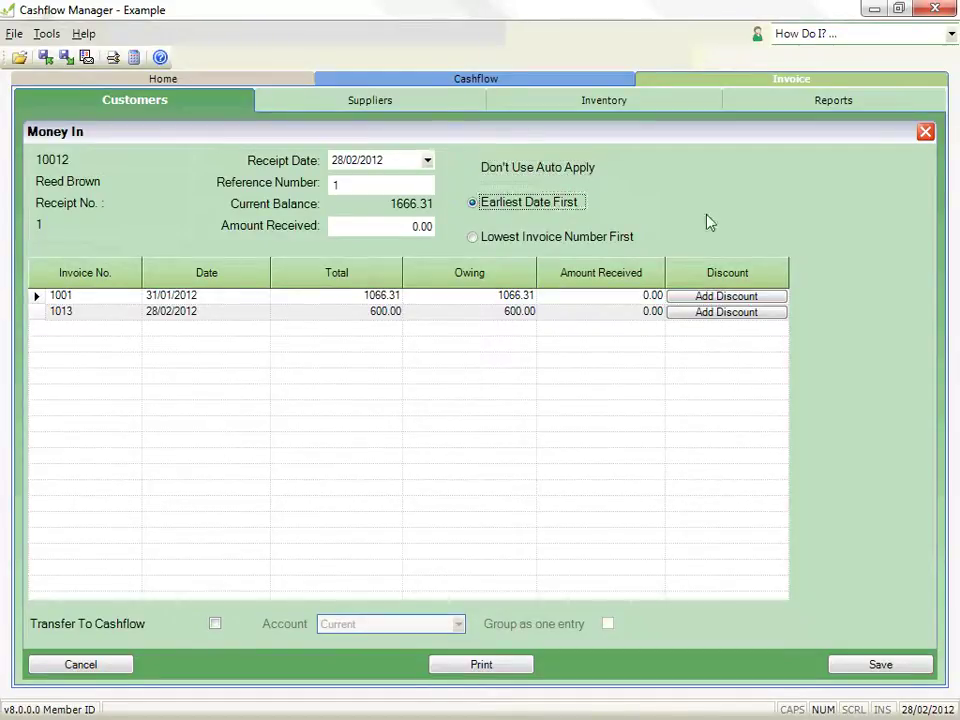
Enter 1000.00 as the amount received and apply 1000 to invoice 1001
{"action": "left_click", "coordinate": [414, 226]}
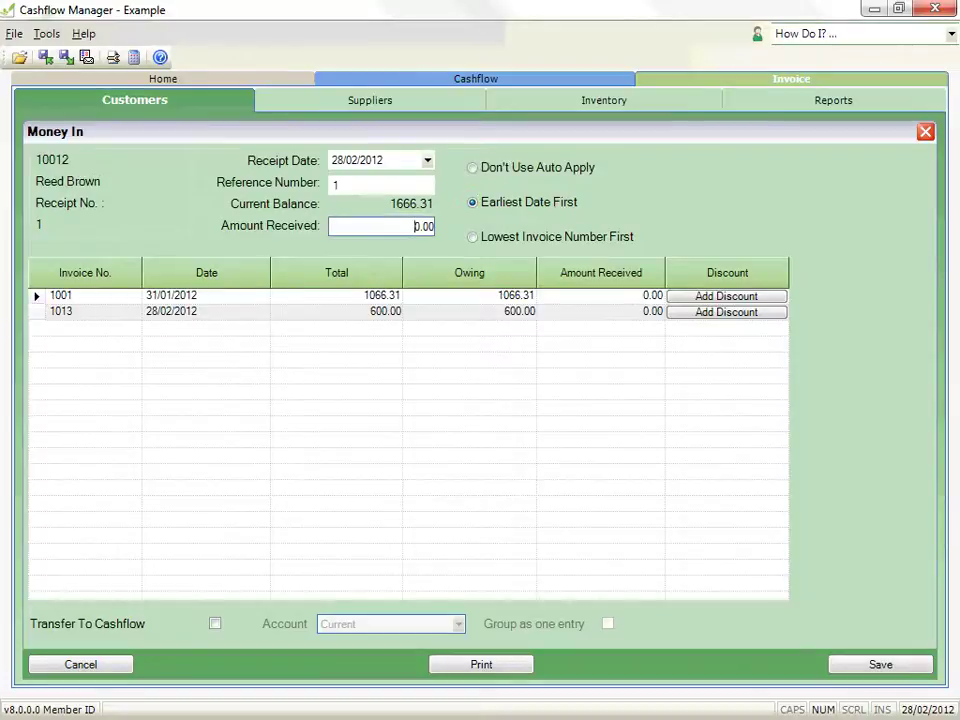
{"action": "type", "text": "1"}
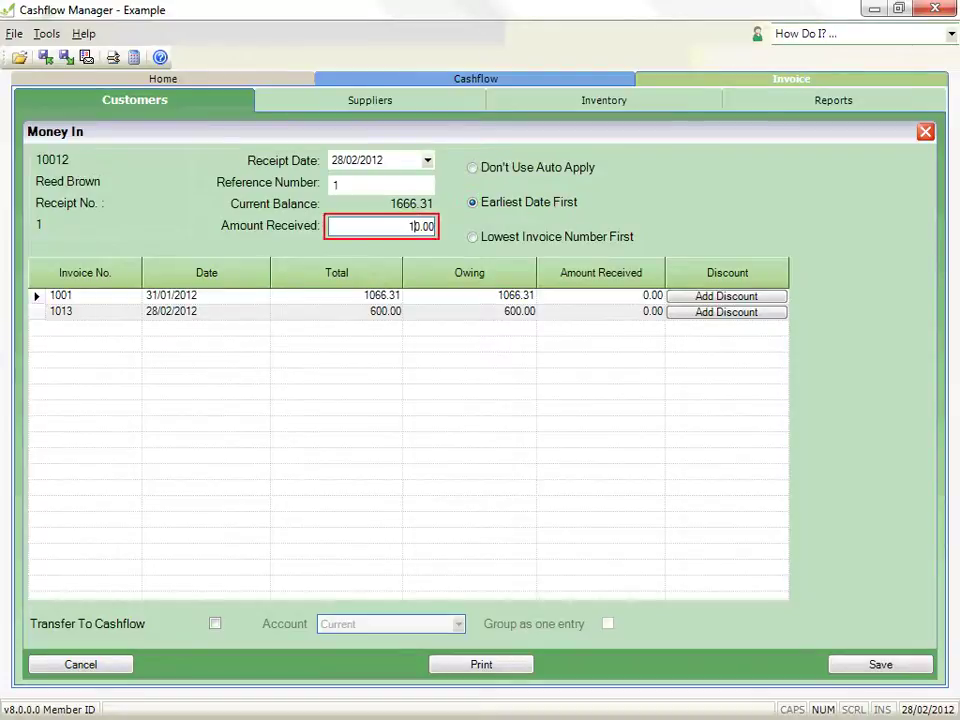
{"action": "type", "text": "00"}
{"action": "key", "text": "Tab"}
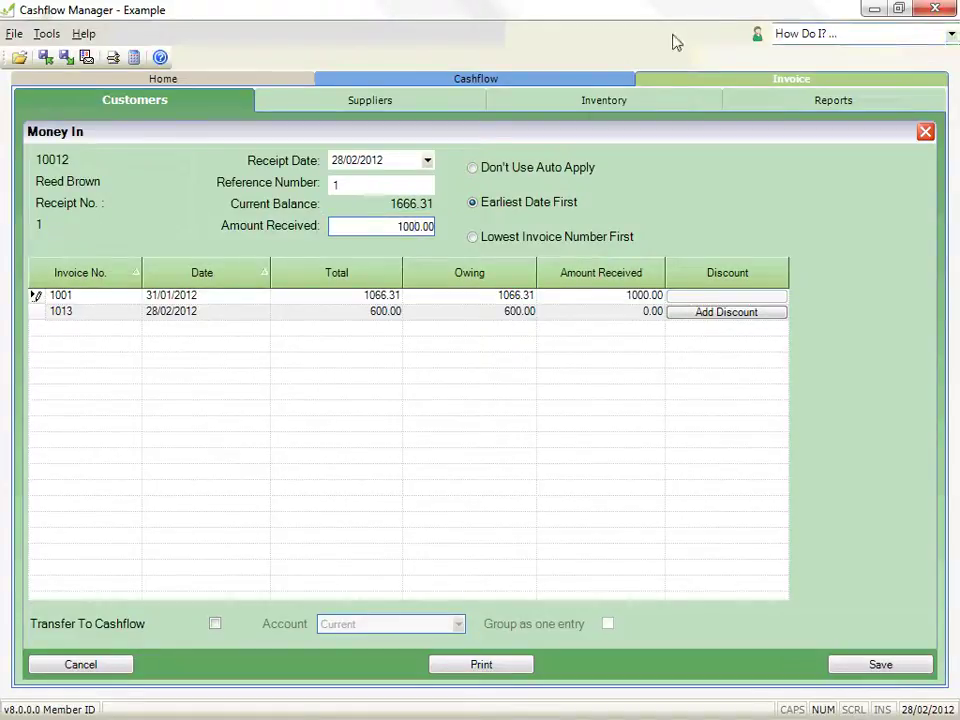
{"action": "left_click", "coordinate": [646, 297]}
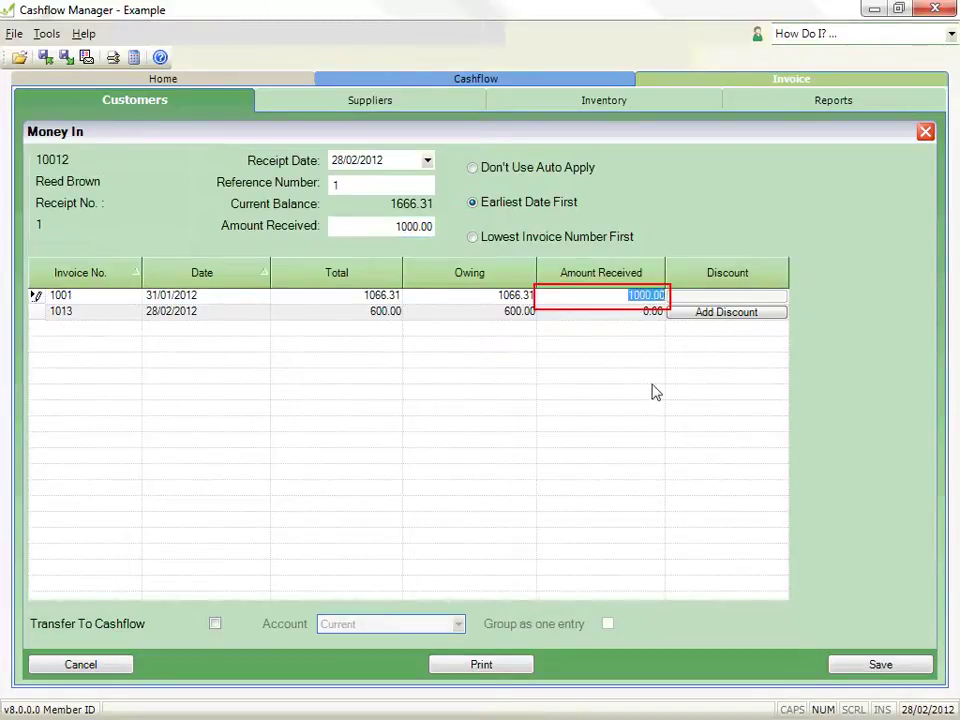
{"action": "type", "text": "1000"}
{"action": "key", "text": "Return"}
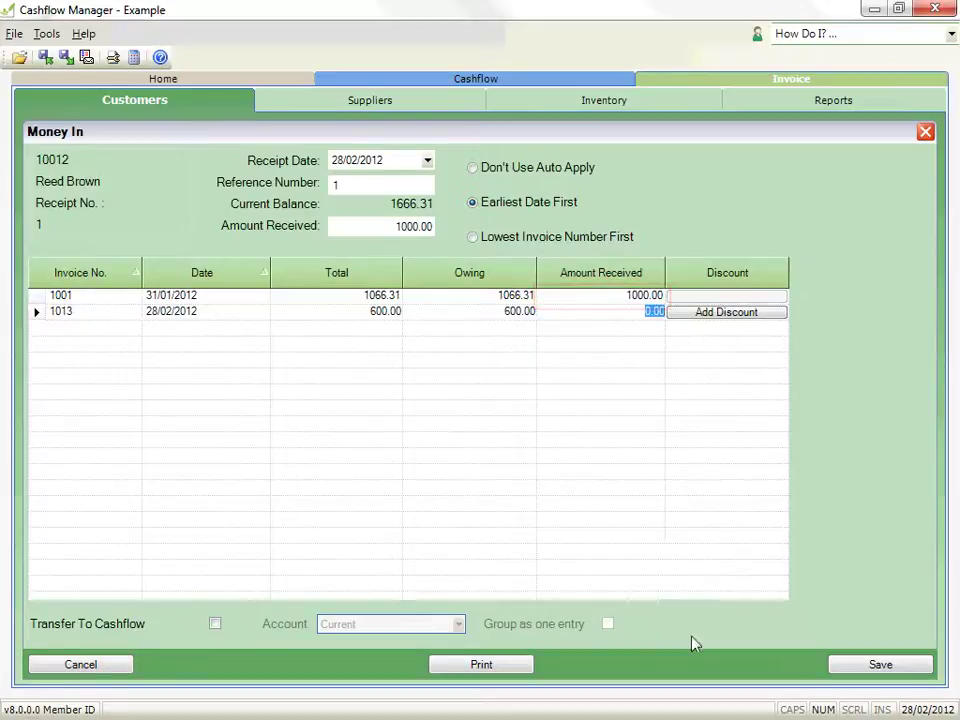
Transfer the receipt to the Current cashflow account, grouped as one entry
{"action": "left_click", "coordinate": [214, 624]}
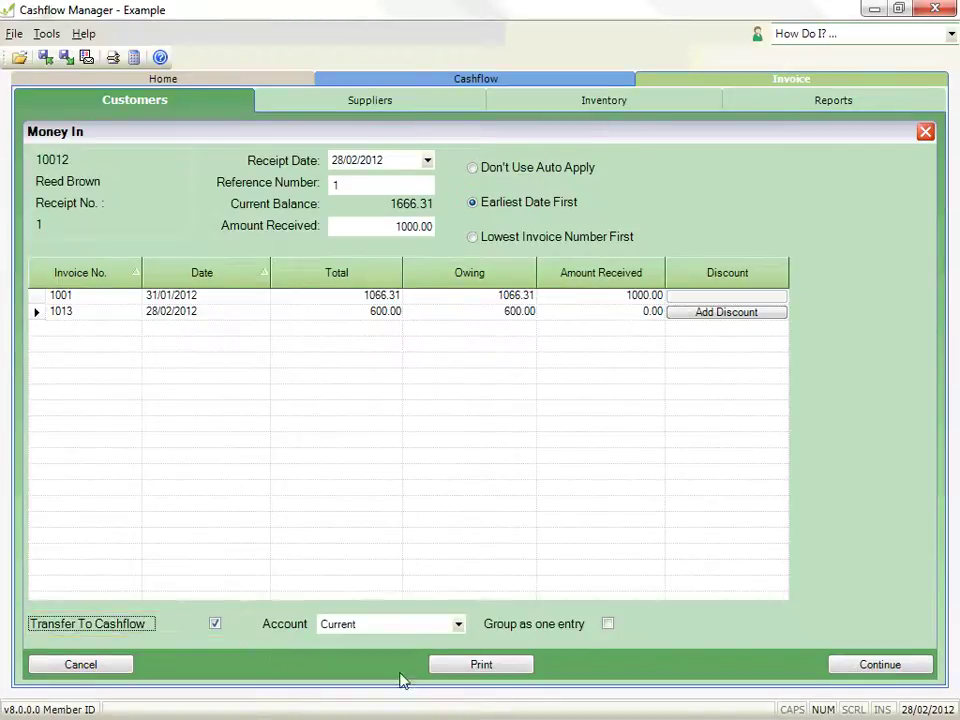
{"action": "left_click", "coordinate": [461, 625]}
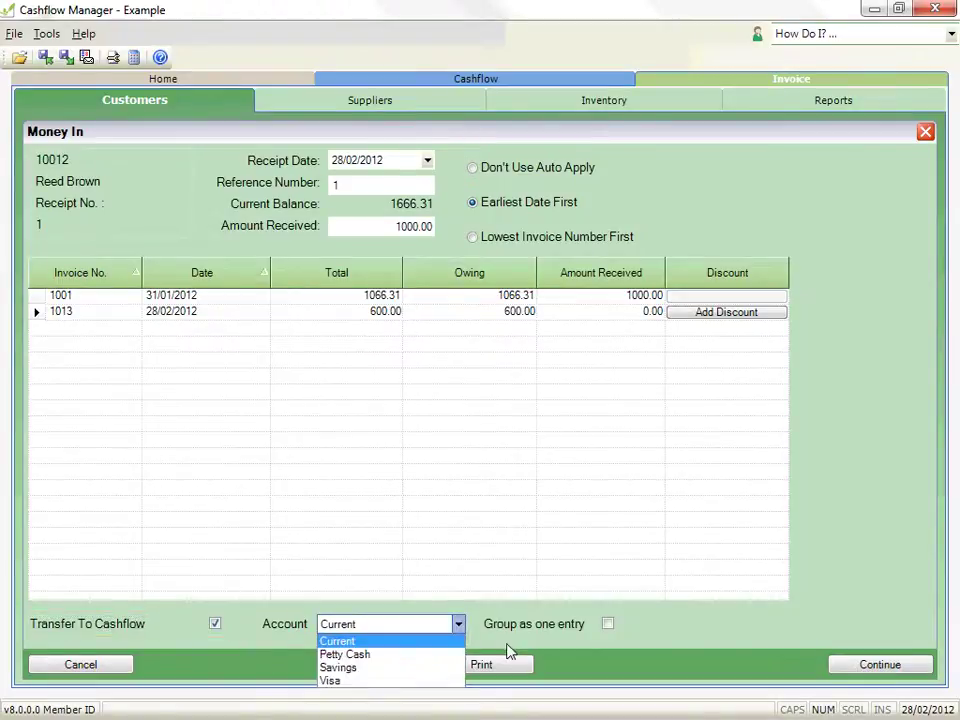
{"action": "left_click", "coordinate": [459, 624]}
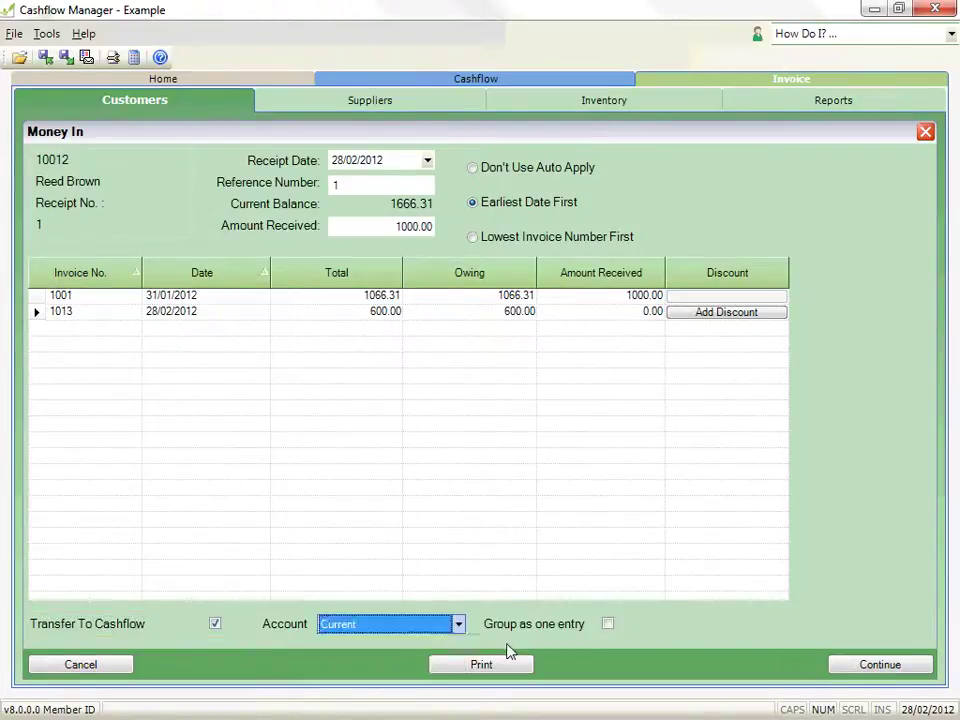
{"action": "left_click", "coordinate": [608, 625]}
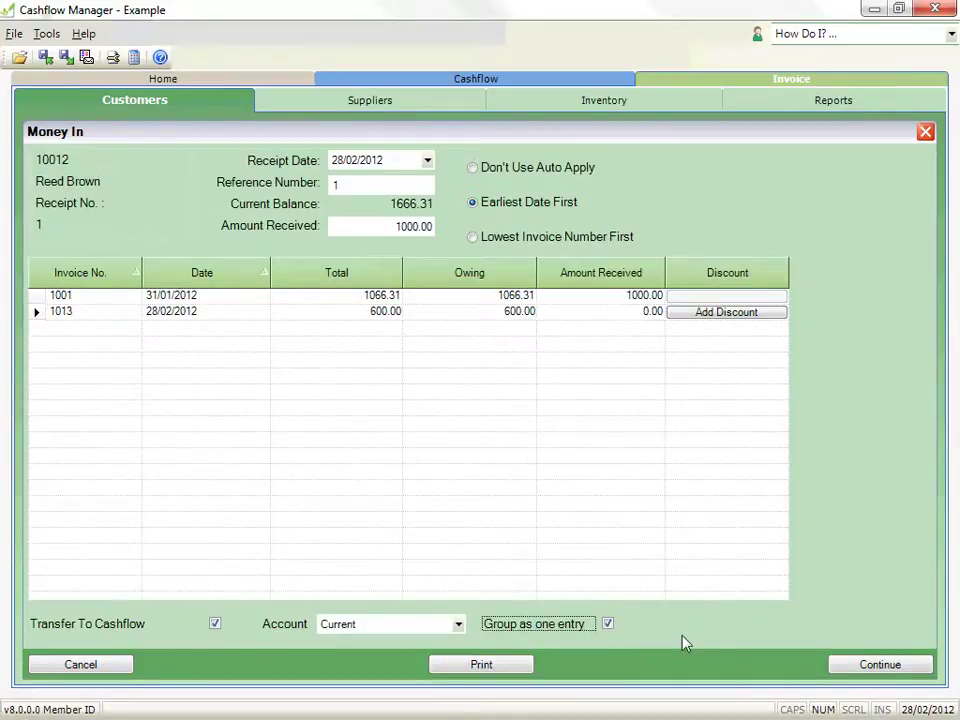
In the cashbook entry, move 851.06 from Interest Received to Sales, keep the 1000 bank deposit, and save
{"action": "left_click", "coordinate": [840, 665]}
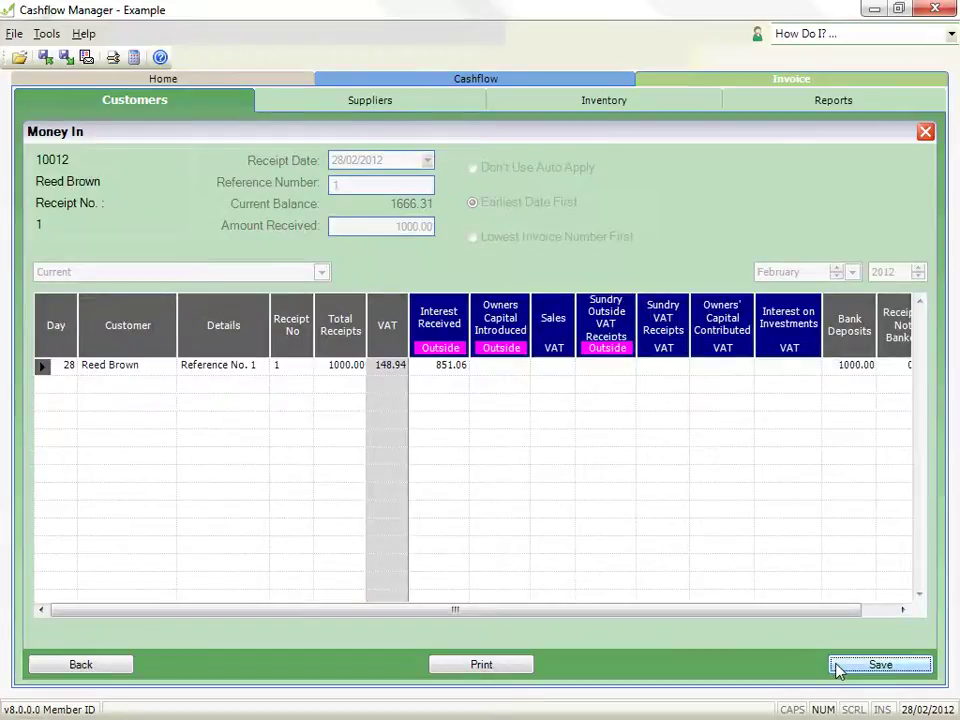
{"action": "left_click", "coordinate": [454, 366]}
{"action": "key", "text": "Delete"}
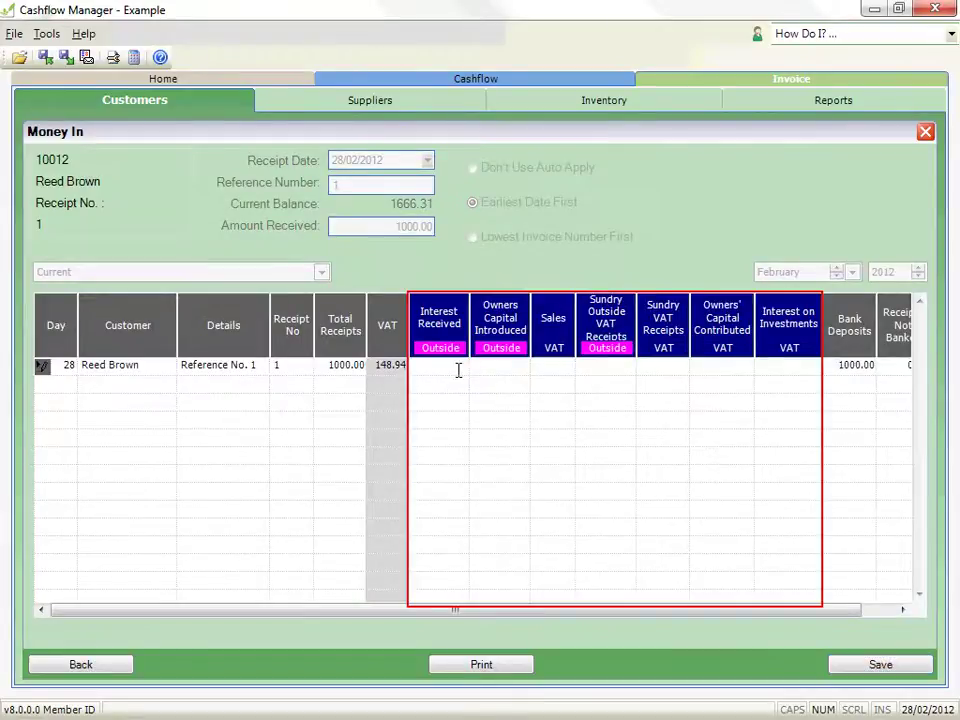
{"action": "key", "text": "Tab"}
{"action": "key", "text": "Tab"}
{"action": "key", "text": "Tab"}
{"action": "key", "text": "shift+Tab"}
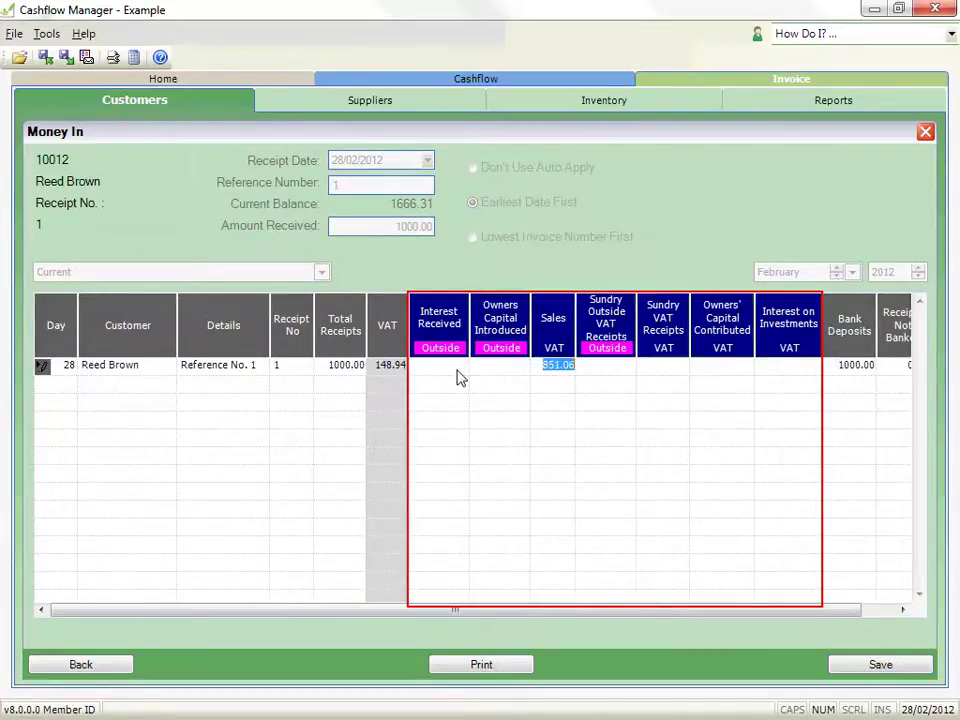
{"action": "key", "text": "Return"}
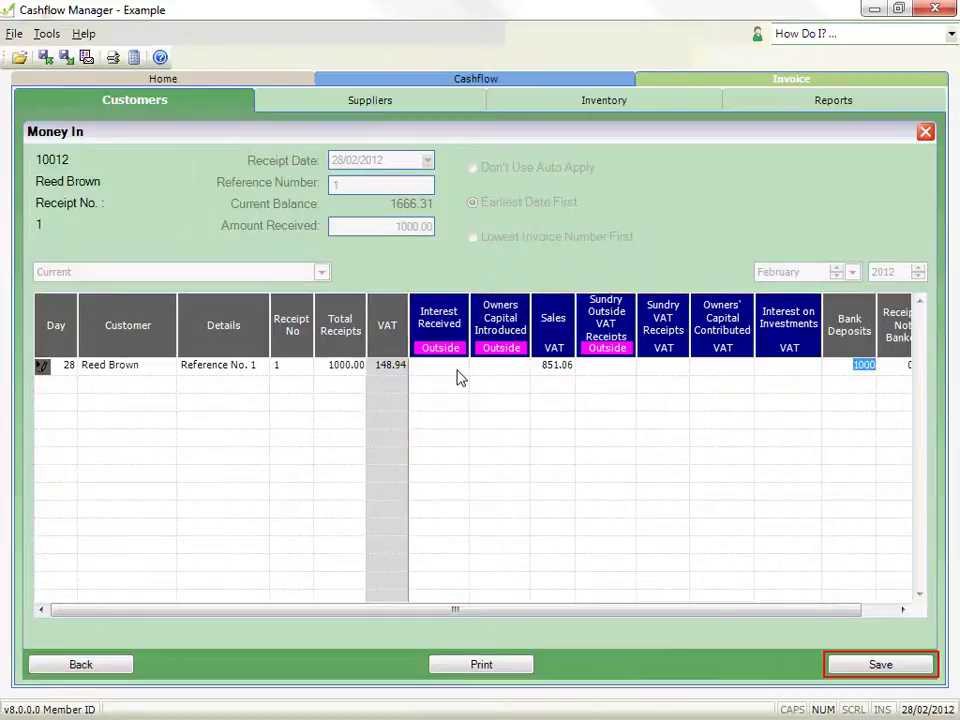
{"action": "key", "text": "Return"}
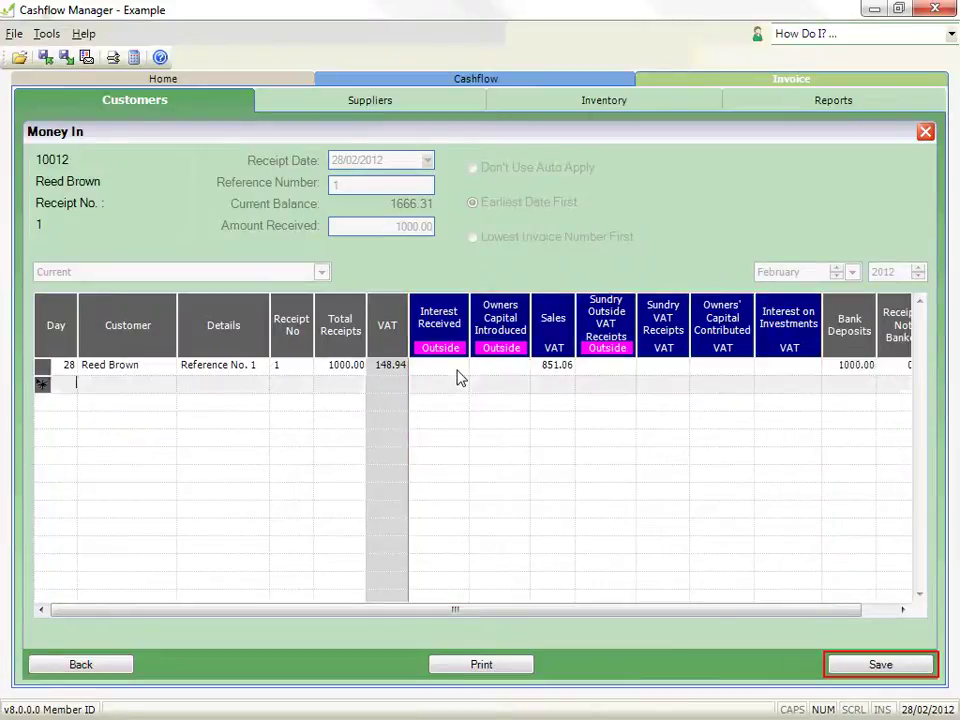
{"action": "left_click", "coordinate": [842, 665]}
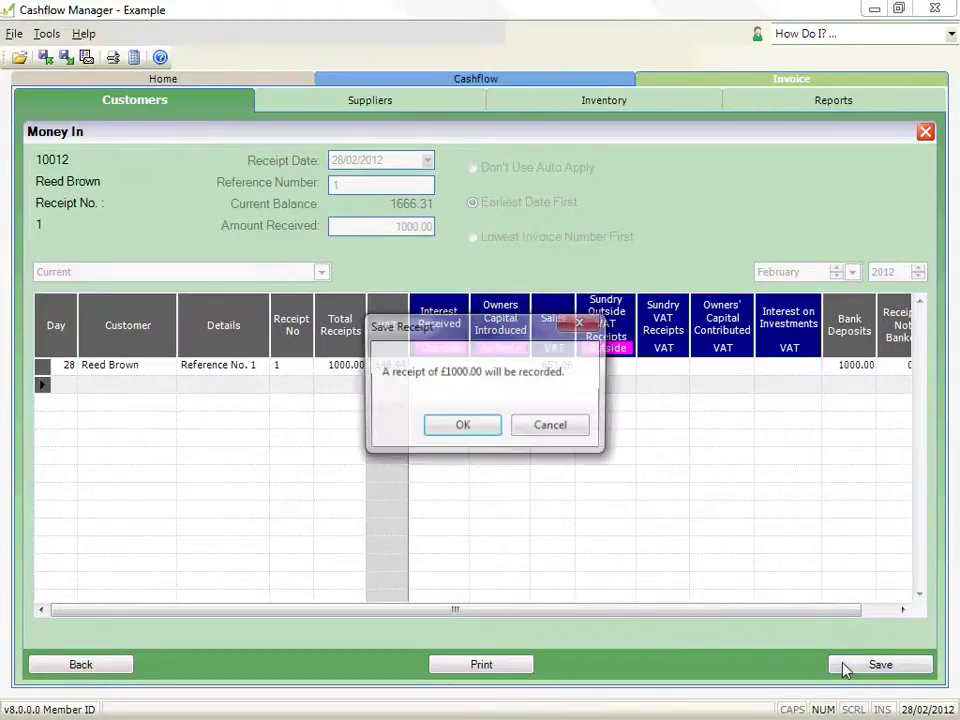
{"action": "left_click", "coordinate": [489, 432]}
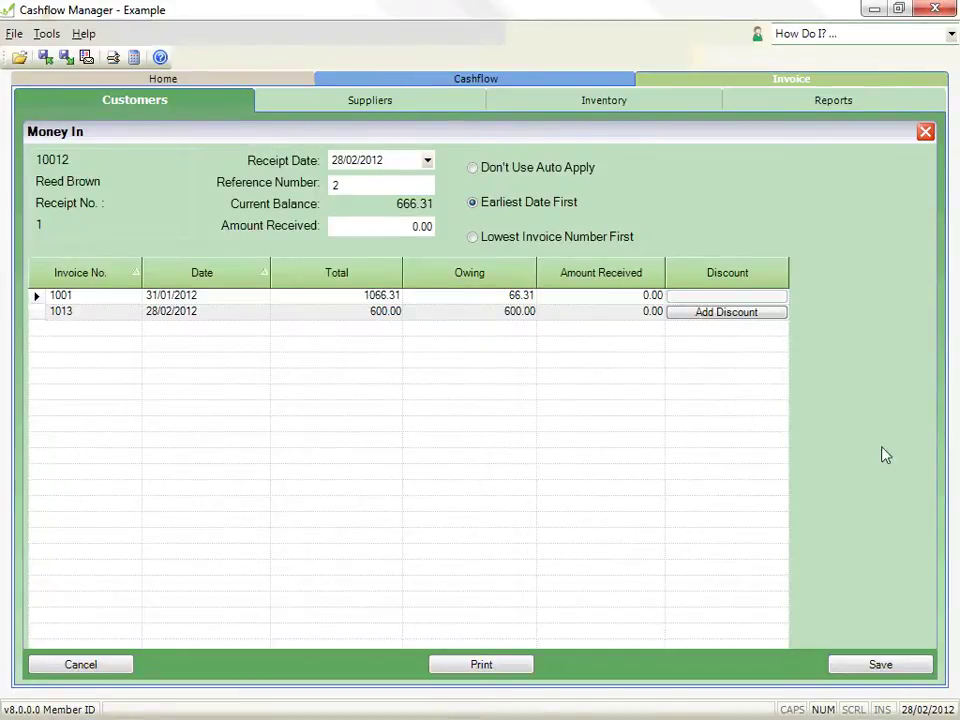
Switch to the Reports tab, then to the Suppliers list (codes 1000–1024)
{"action": "left_click", "coordinate": [780, 102]}
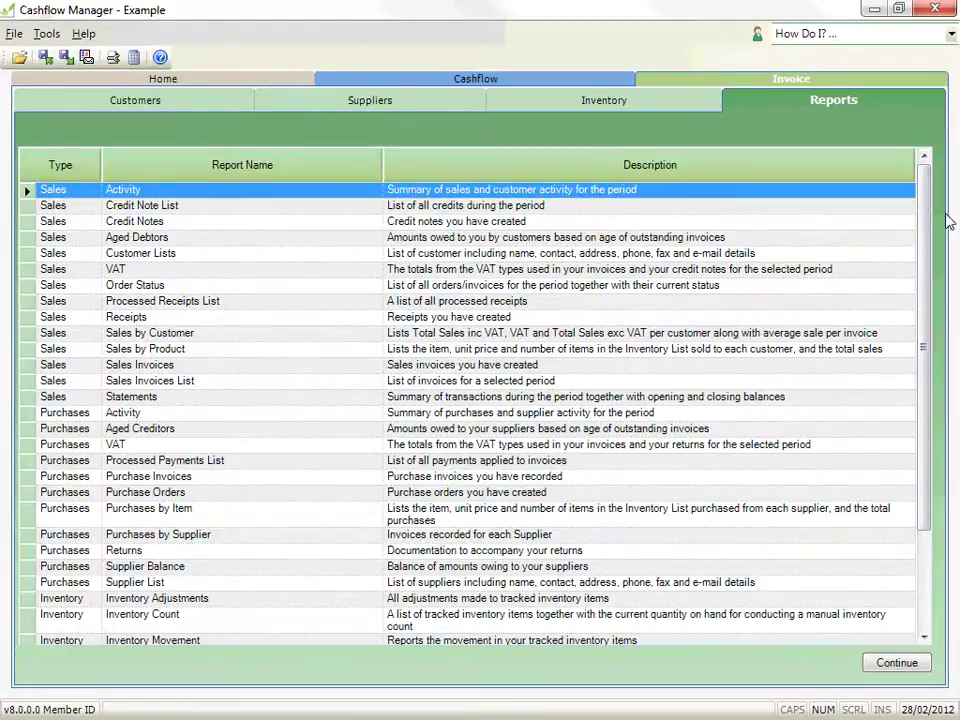
{"action": "left_click", "coordinate": [426, 102]}
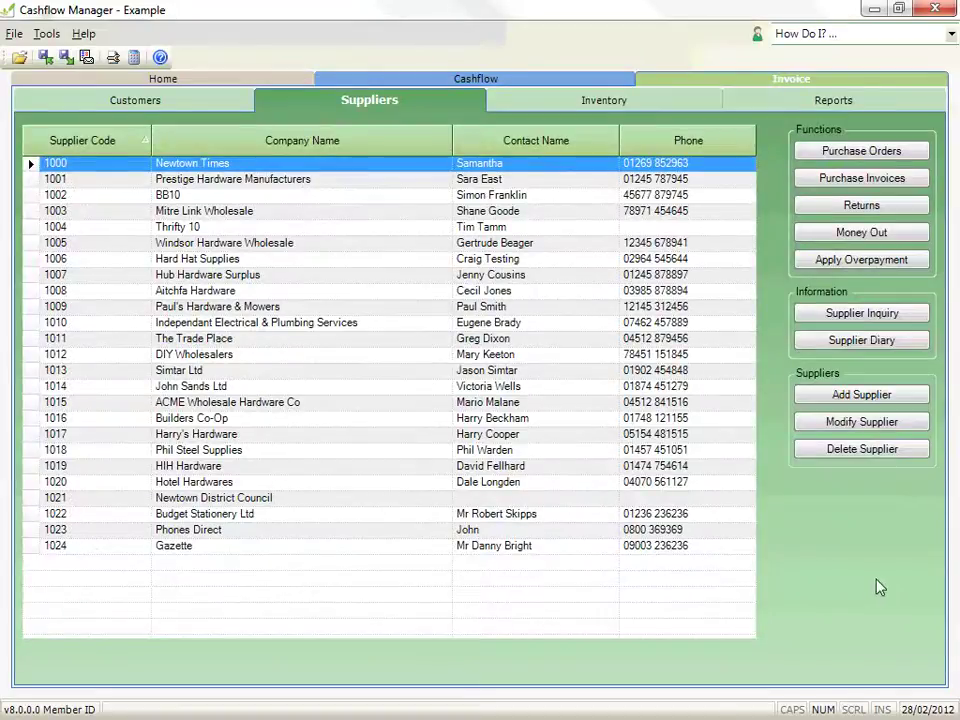